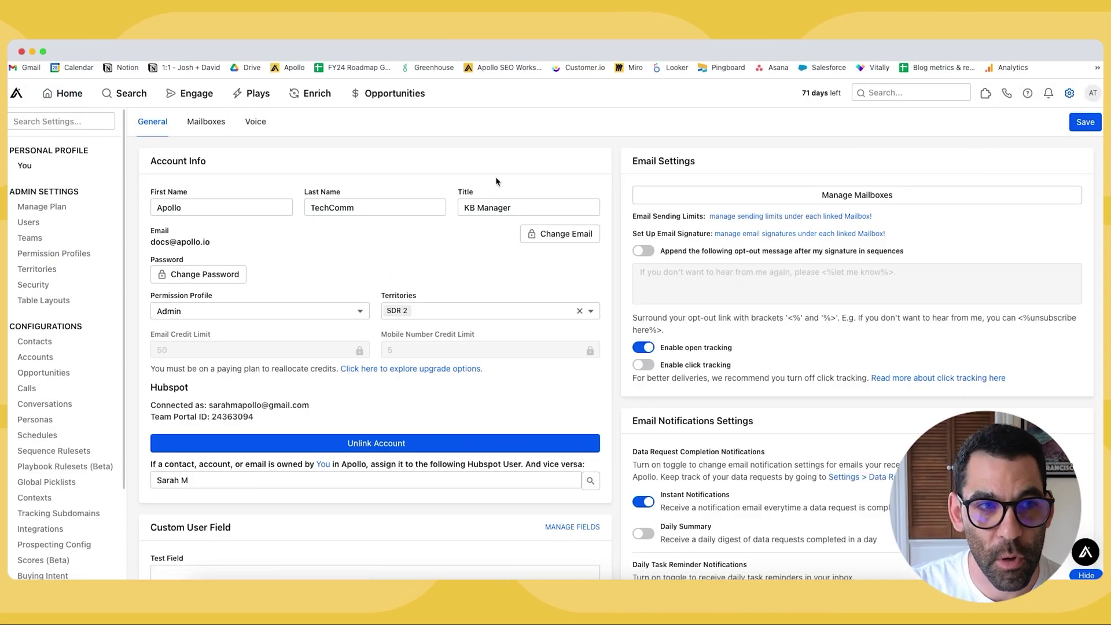
- Open the Integrations page from Apollo's Settings sidebar
scroll(52, 223, "down", 3)
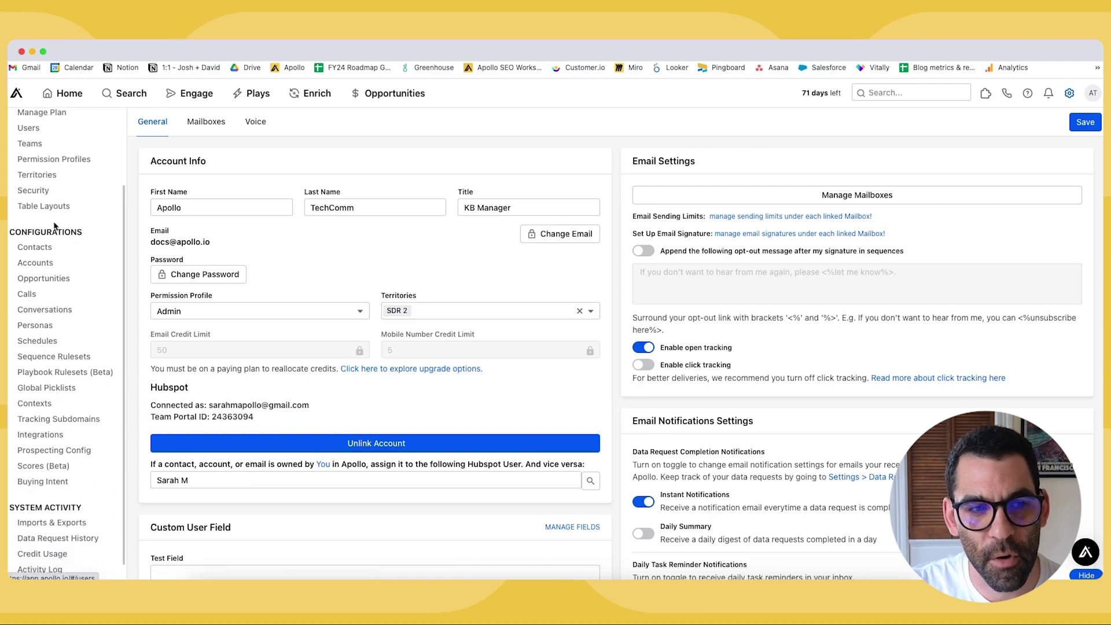
scroll(54, 227, "down", 1)
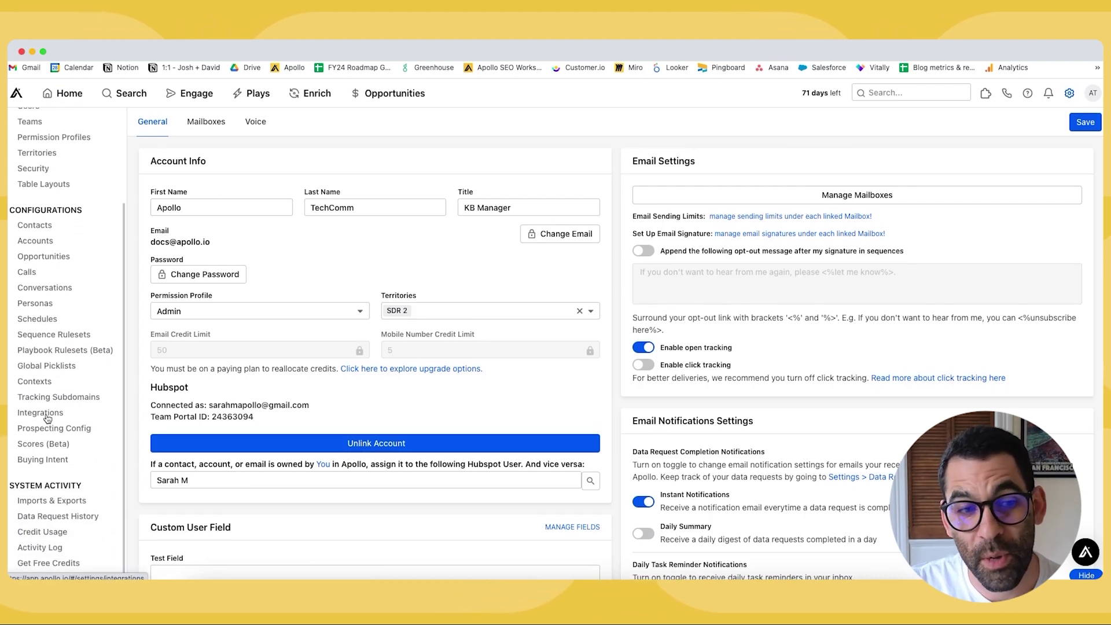
left_click(48, 417)
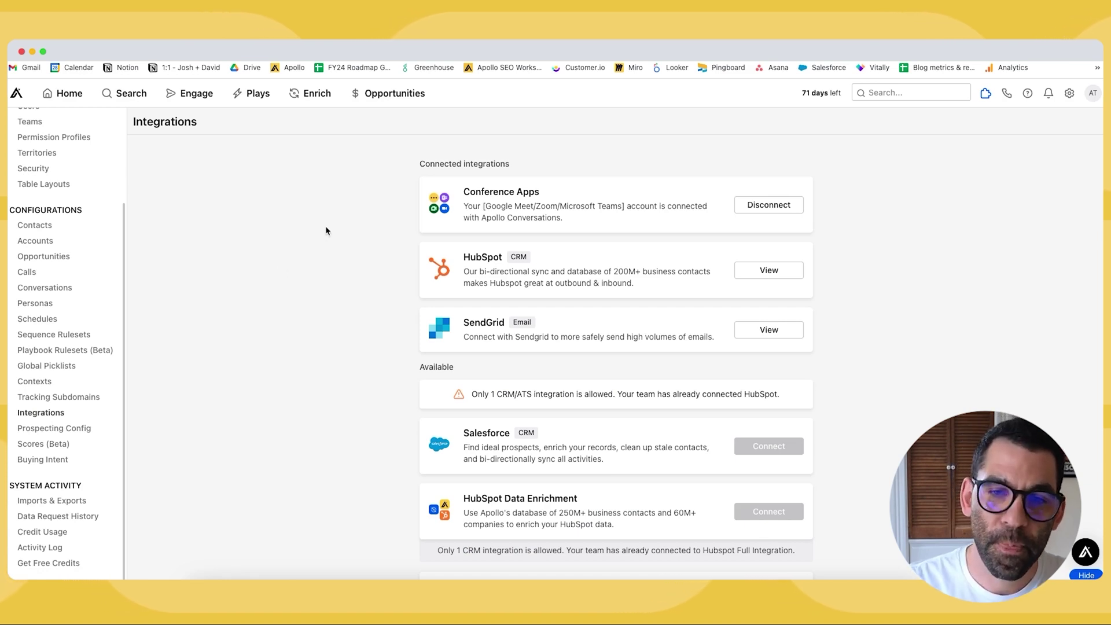
- Browse the listed integrations, then open the HubSpot integration's settings
scroll(324, 236, "down", 5)
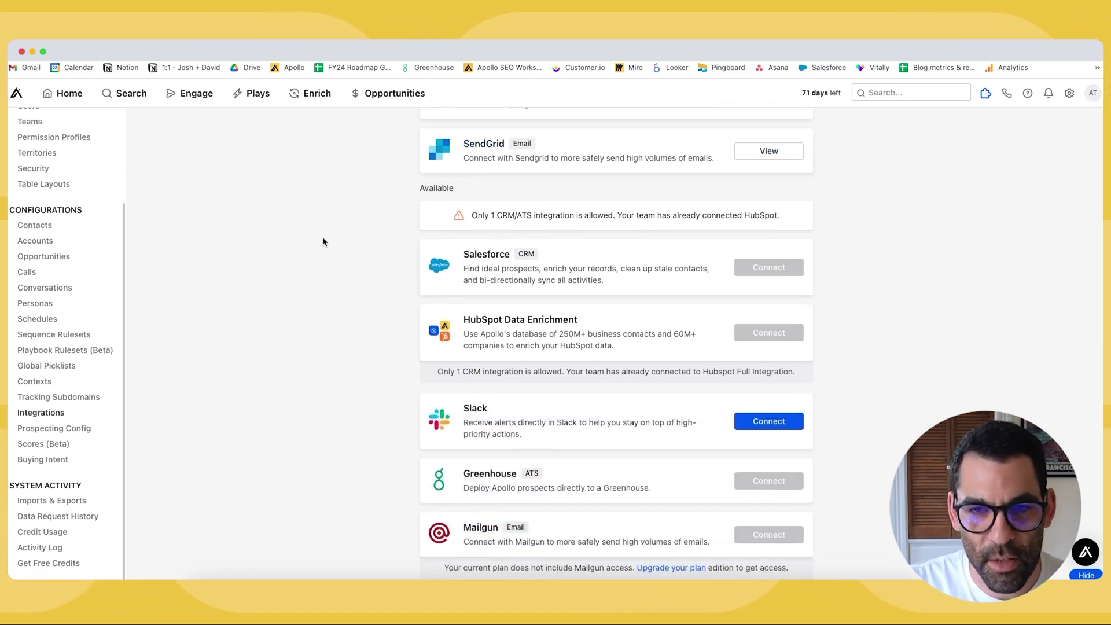
scroll(322, 242, "down", 1)
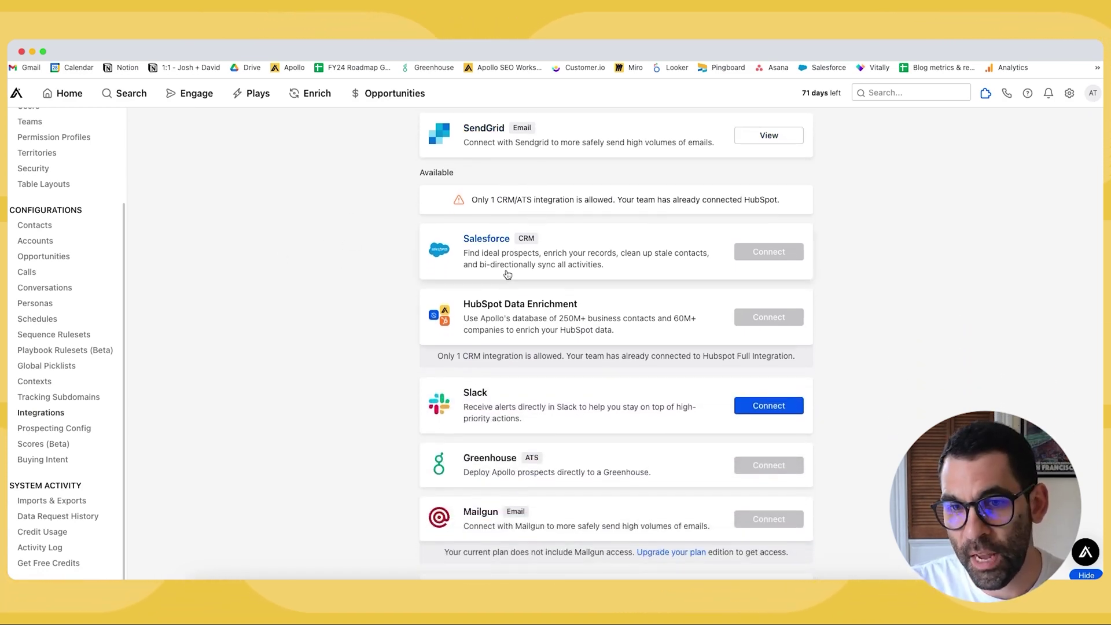
scroll(498, 250, "down", 5)
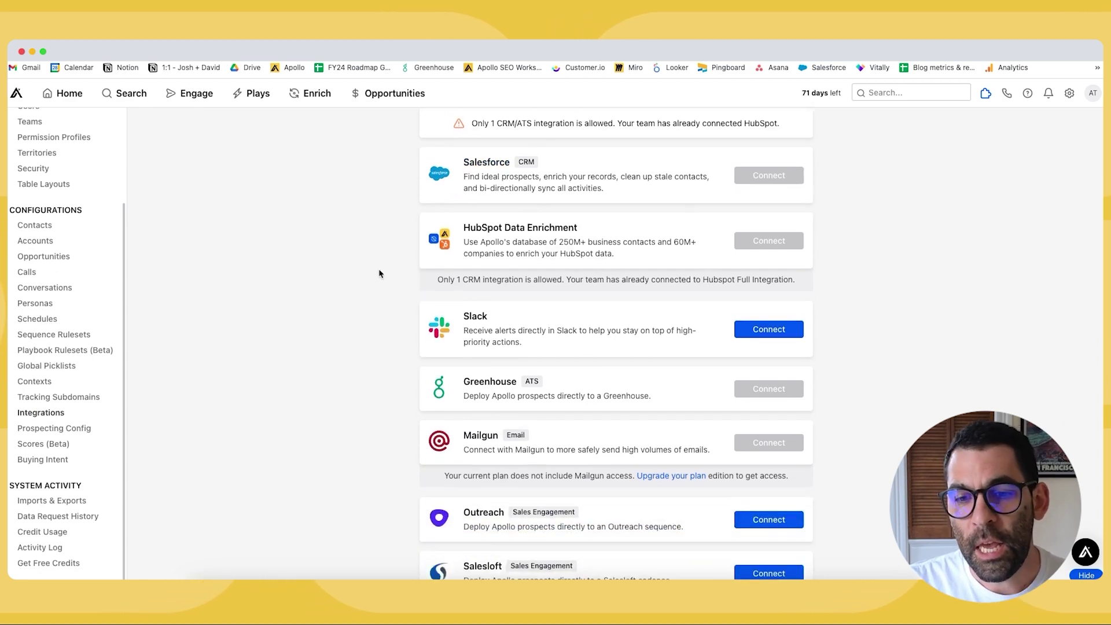
scroll(379, 273, "down", 3)
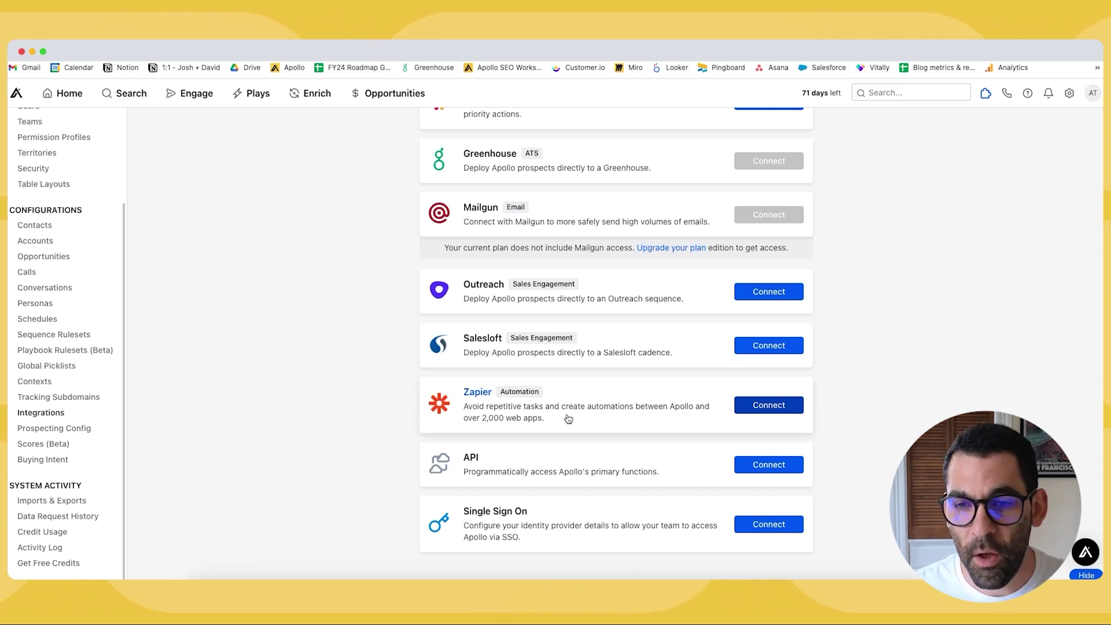
scroll(568, 419, "up", 10)
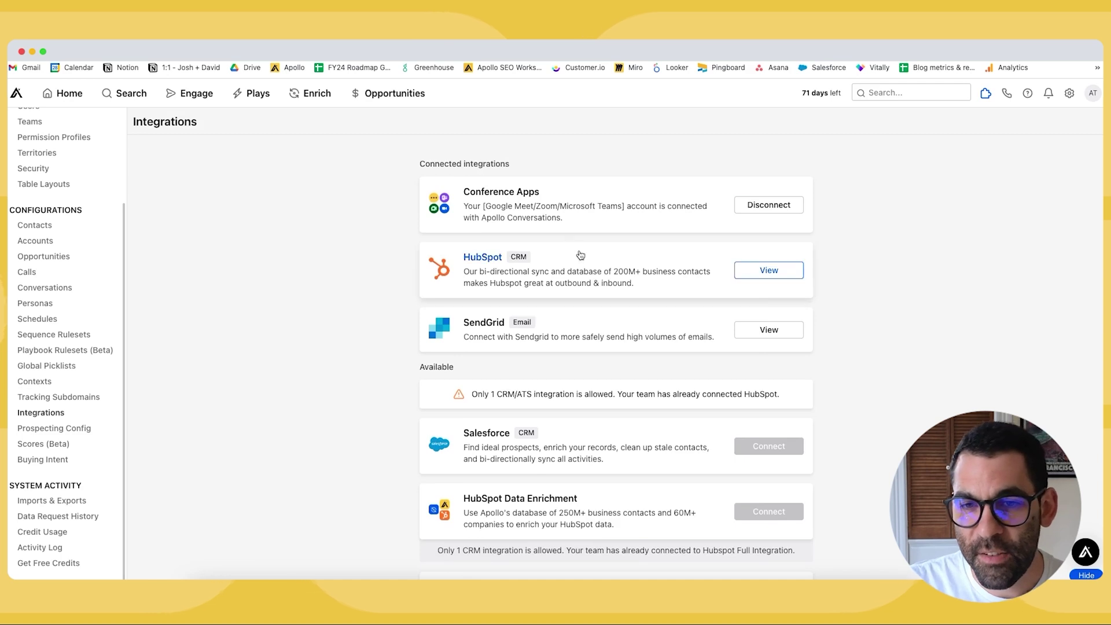
left_click(601, 273)
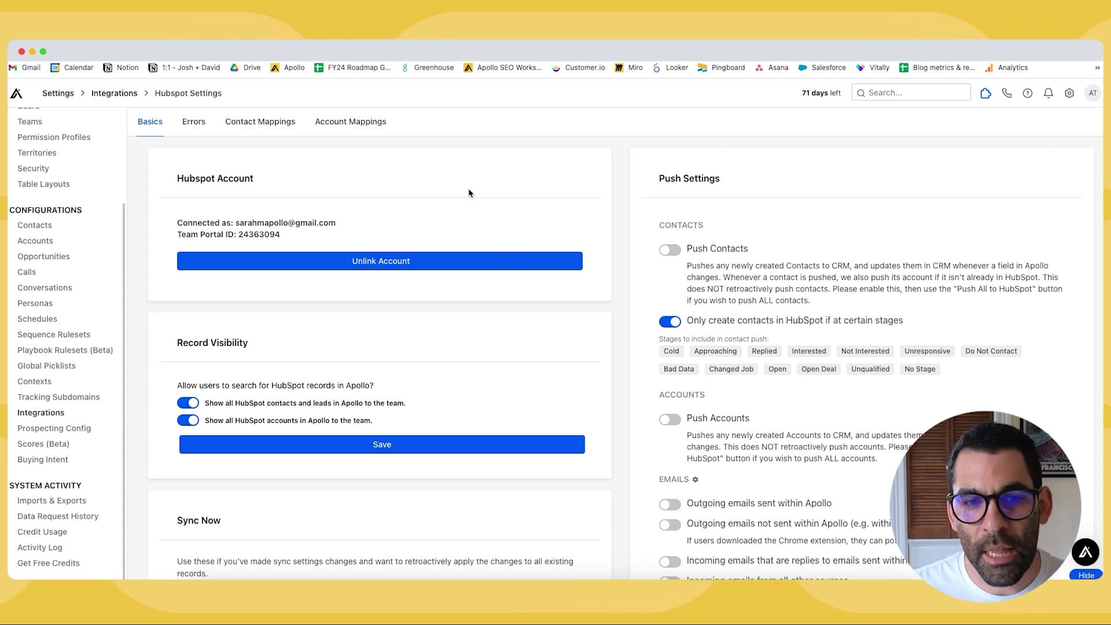
- Review the HubSpot Basics tab: linked account, record visibility, sync and push settings
scroll(460, 191, "down", 1)
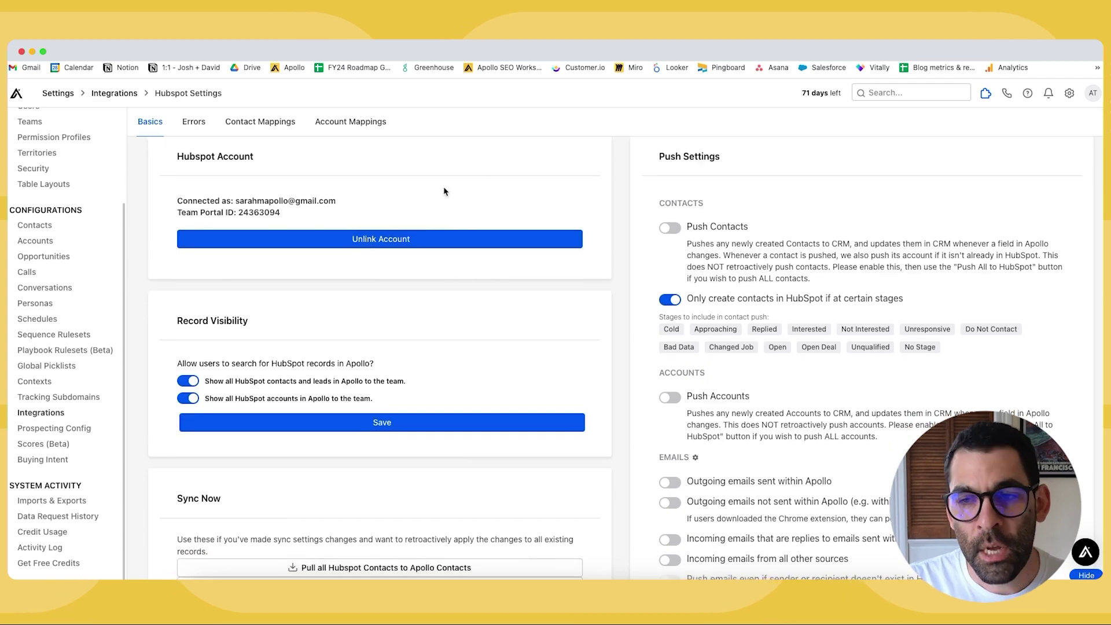
scroll(439, 188, "down", 5)
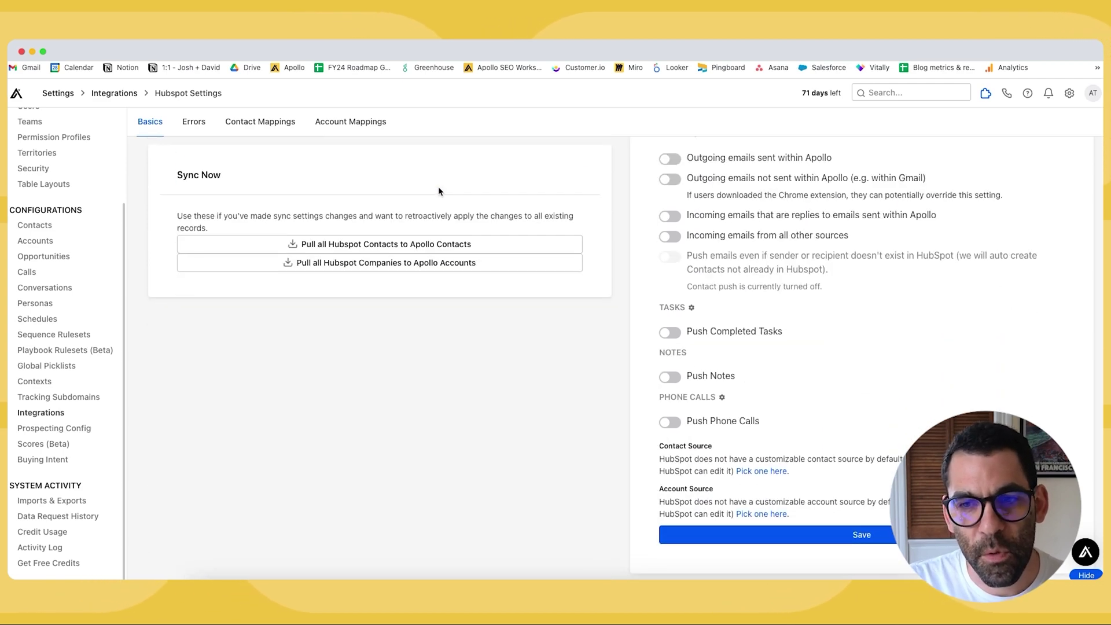
scroll(439, 188, "up", 6)
scroll(438, 191, "down", 4)
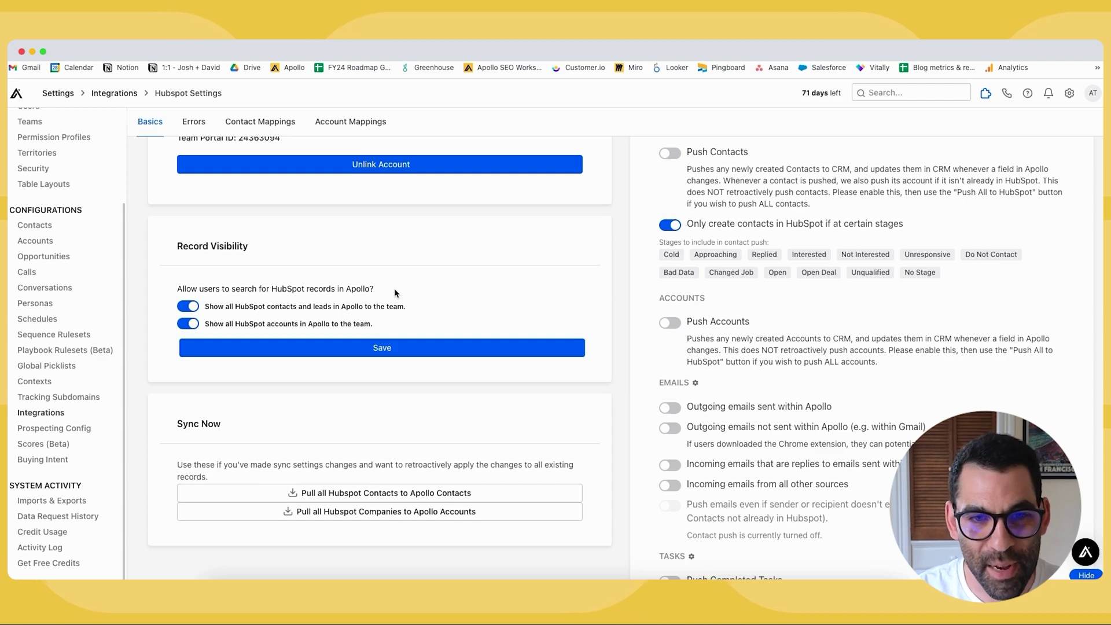
scroll(342, 238, "down", 5)
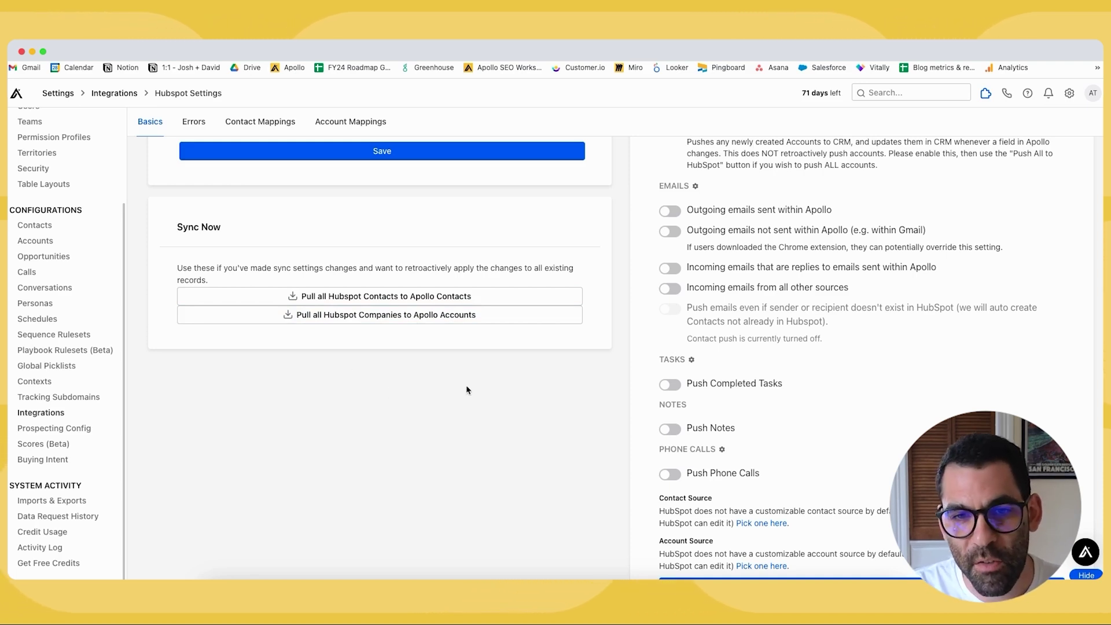
scroll(464, 369, "up", 1)
scroll(464, 374, "up", 10)
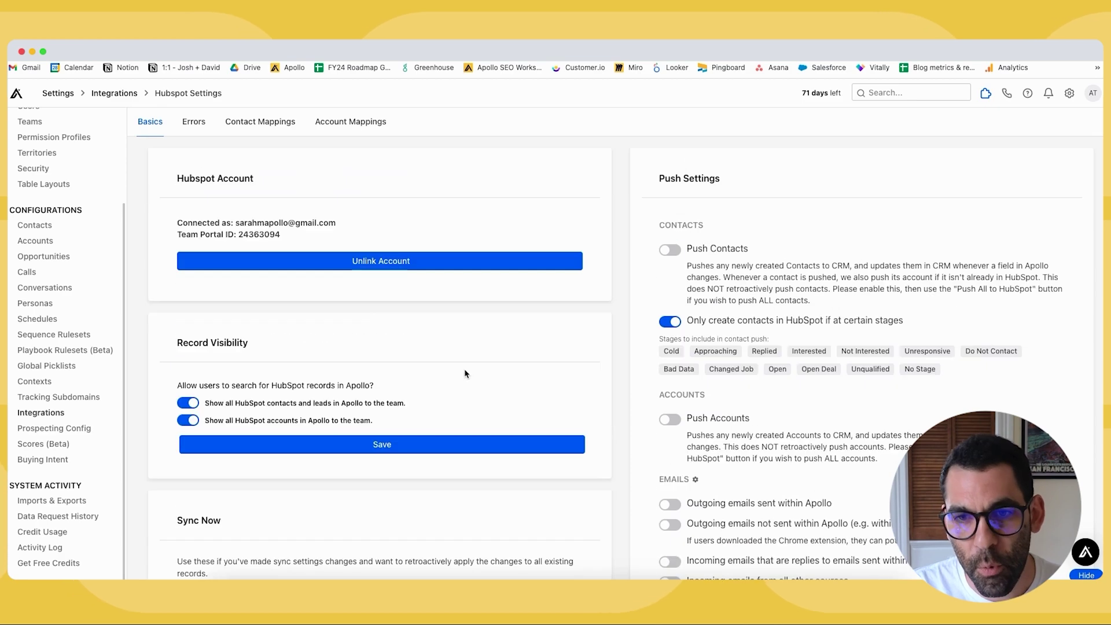
scroll(747, 199, "down", 2)
scroll(747, 199, "up", 1)
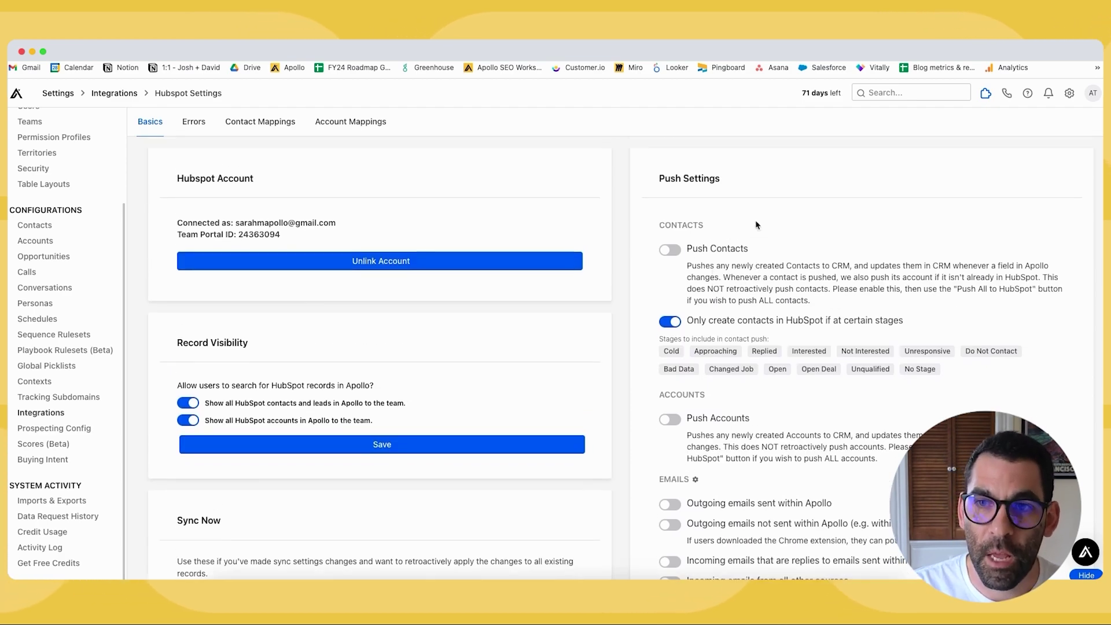
scroll(777, 224, "down", 1)
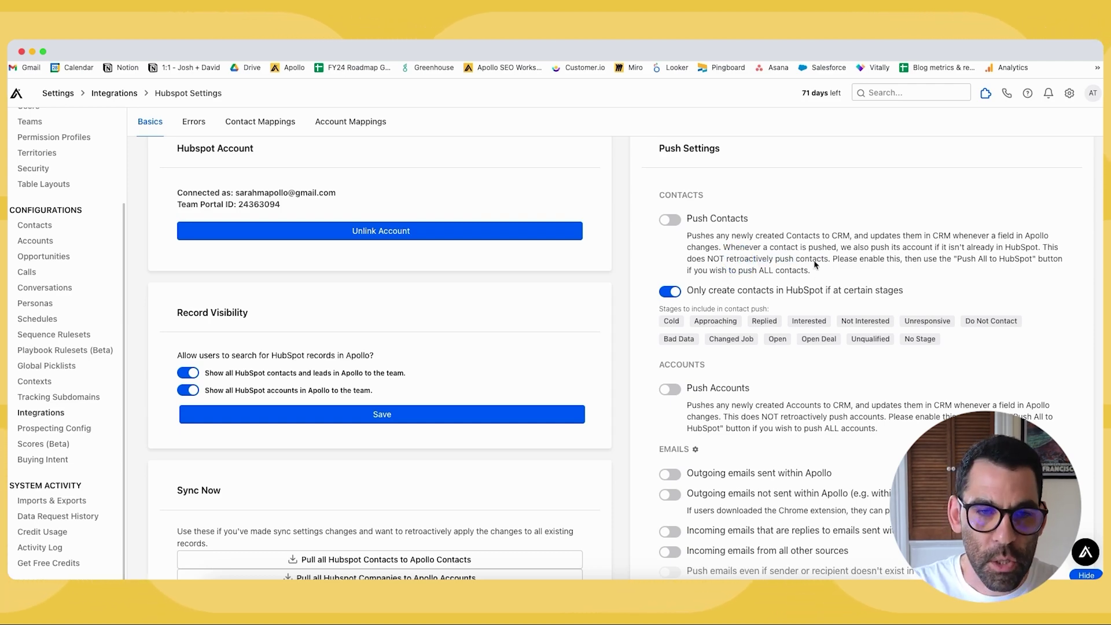
scroll(813, 260, "down", 10)
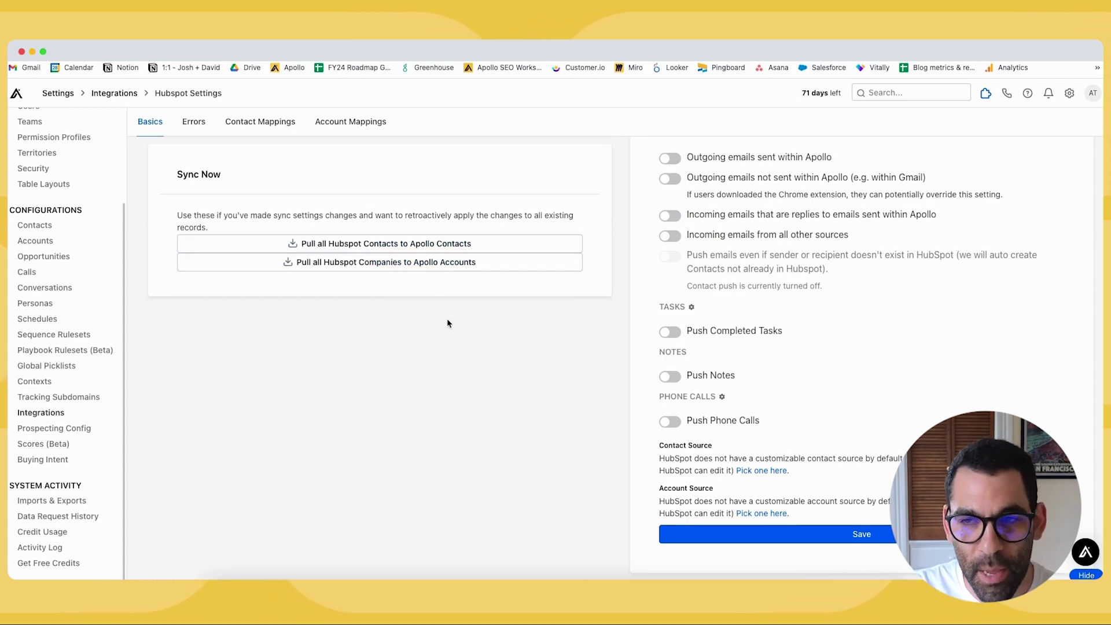
- Scroll through the HubSpot Push Settings down to the Contact Source section
scroll(815, 241, "up", 10)
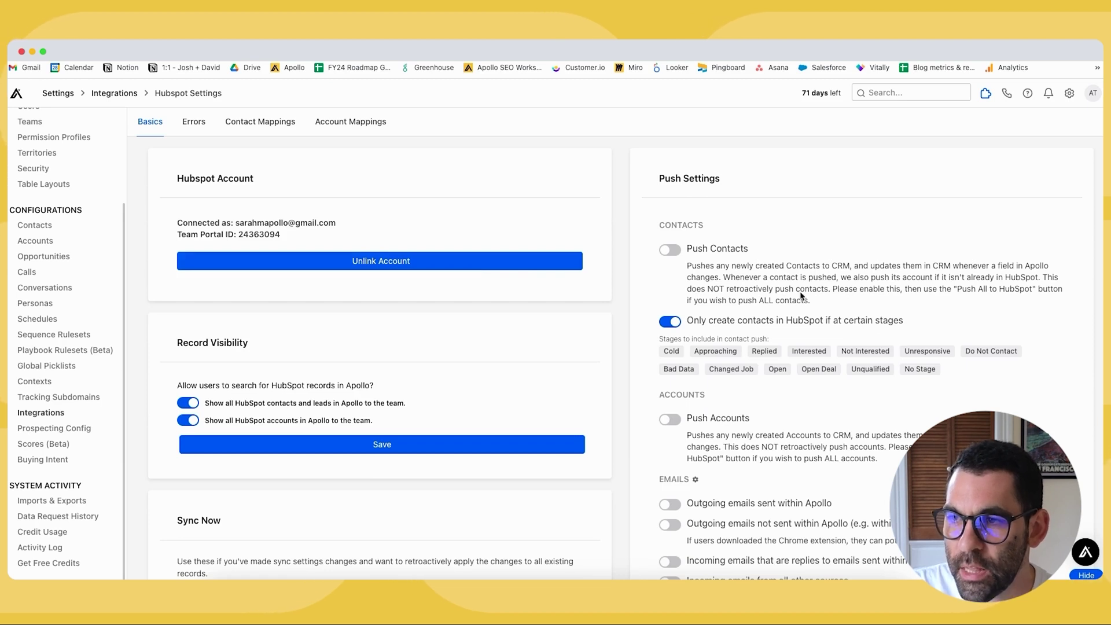
scroll(751, 281, "down", 2)
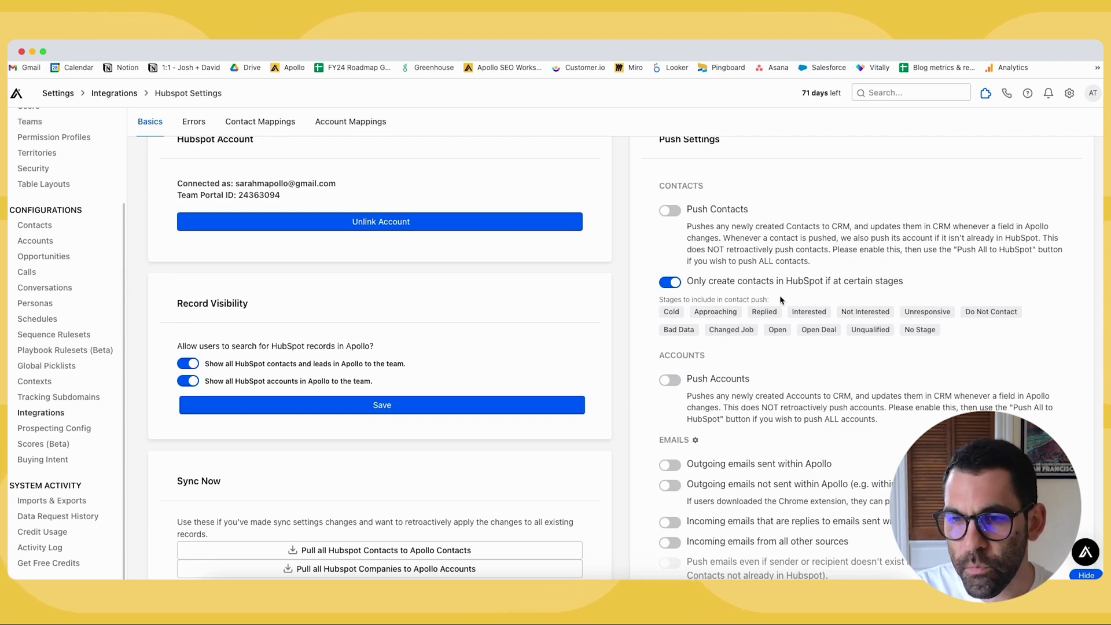
scroll(780, 299, "down", 3)
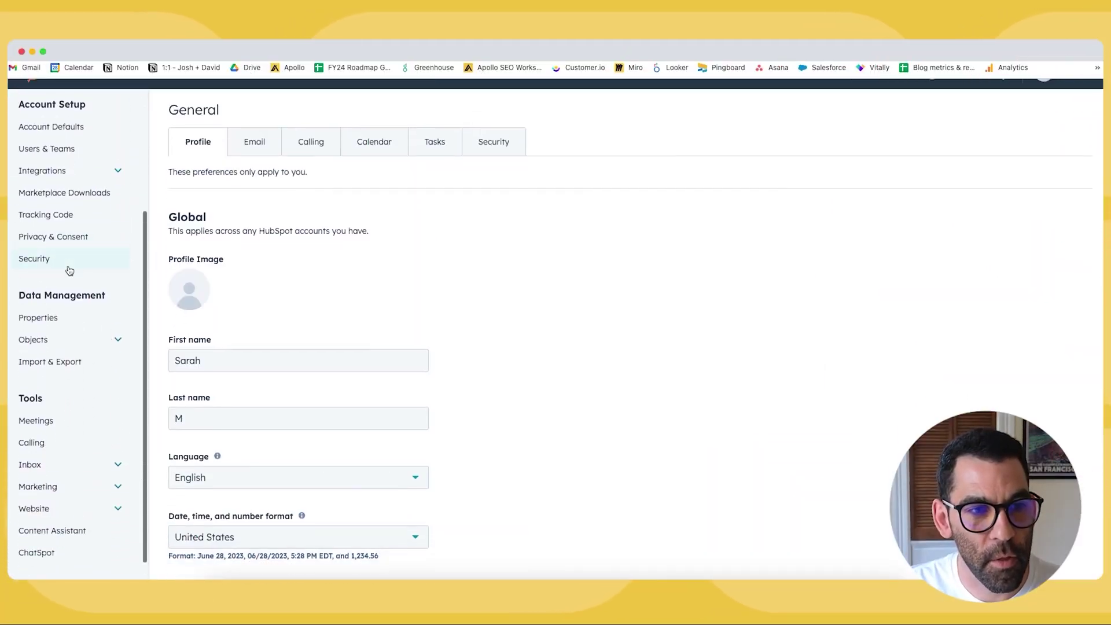
- Show HubSpot's Properties list with Contact properties selected
left_click(51, 309)
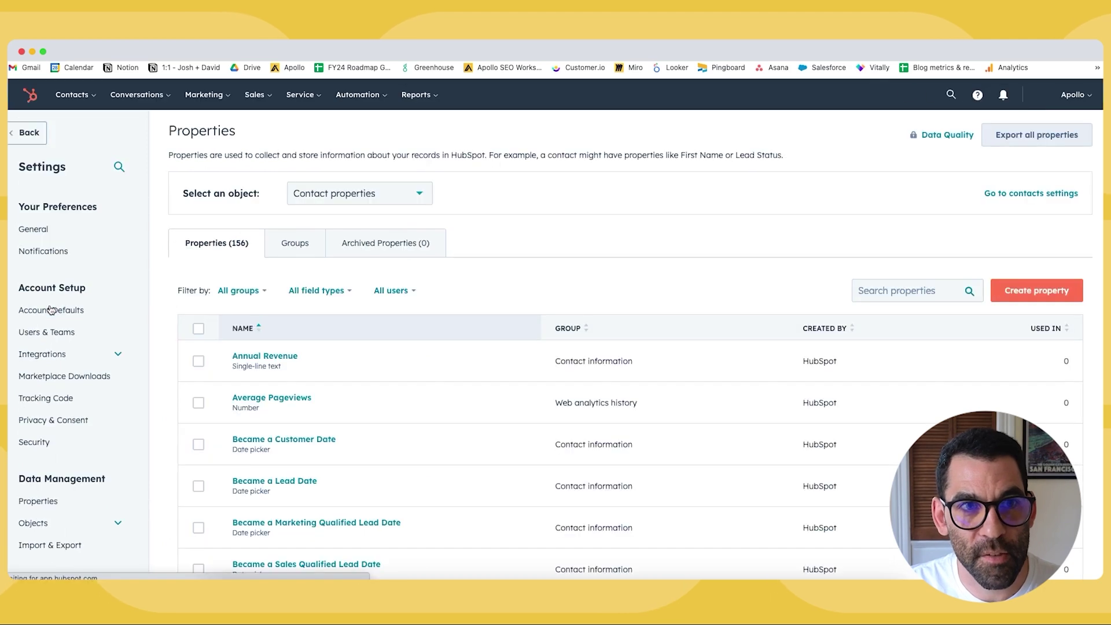
scroll(357, 159, "down", 1)
left_click(357, 159)
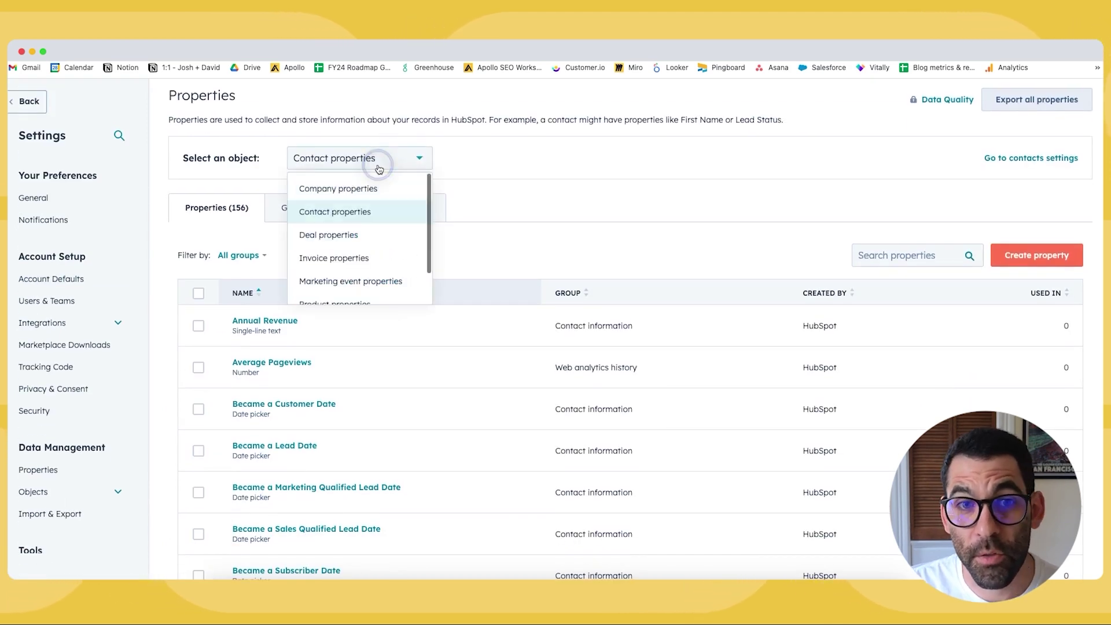
left_click(598, 173)
left_click(349, 157)
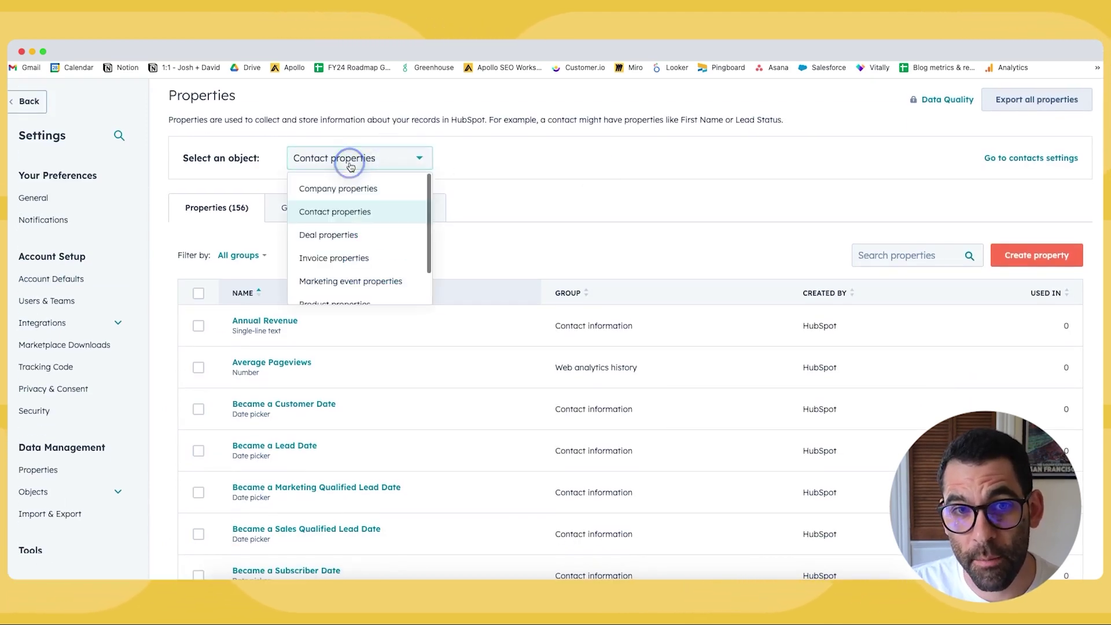
left_click(566, 221)
- Start creating a new Contact property and bring up its group choices
scroll(421, 262, "down", 1)
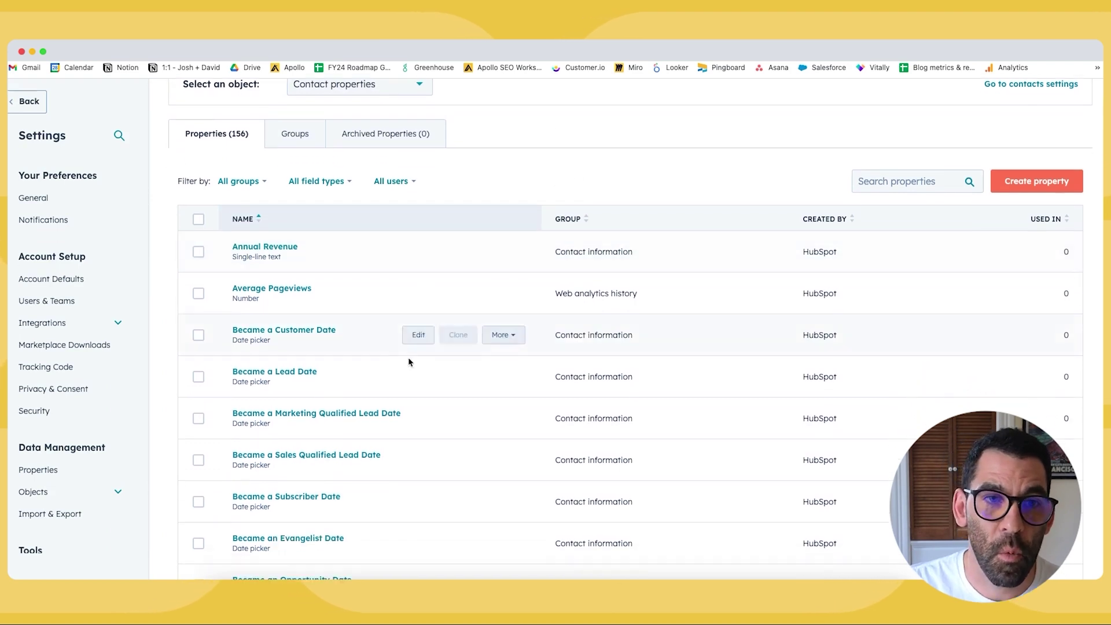
left_click(1036, 227)
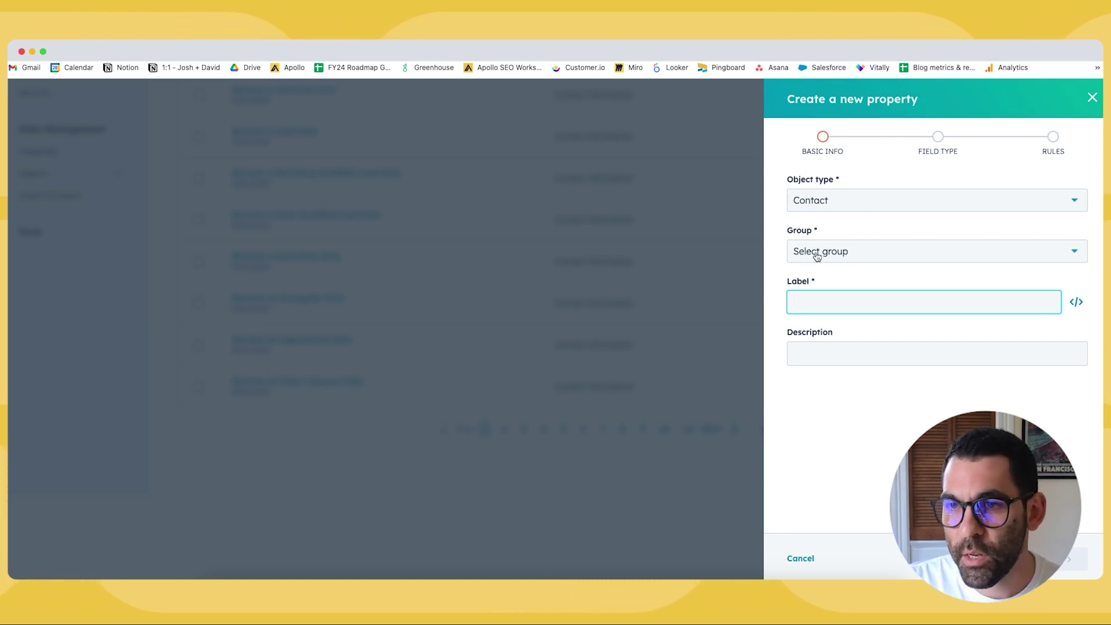
left_click(813, 255)
- Place the property in Contact information, labelled 'Source', described 'Where did we get this from?'
left_click(837, 337)
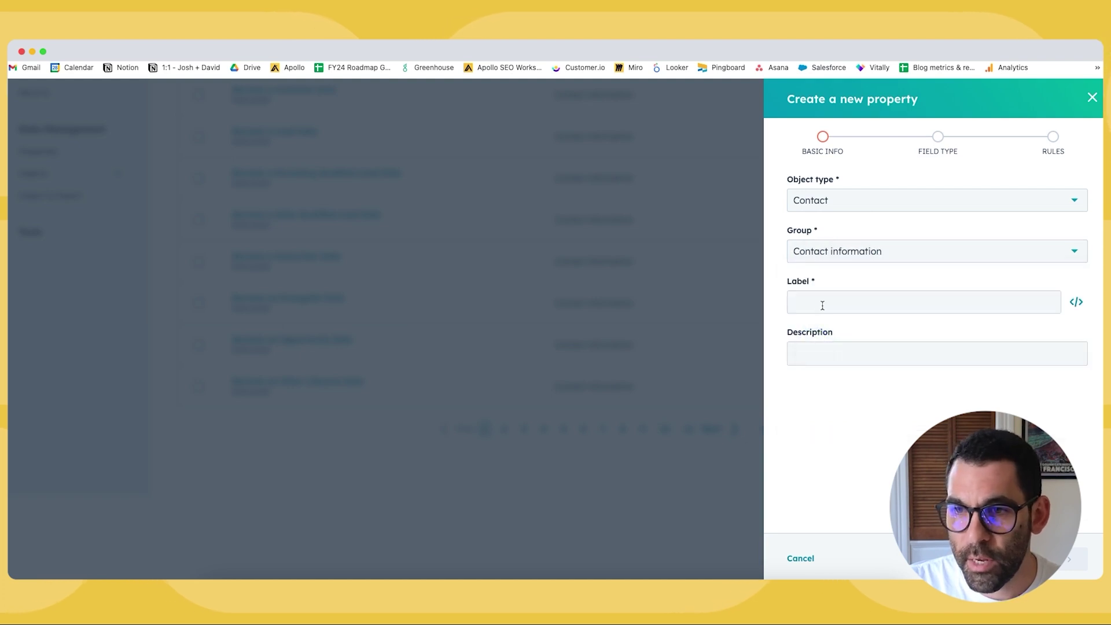
left_click(823, 304)
type("Source")
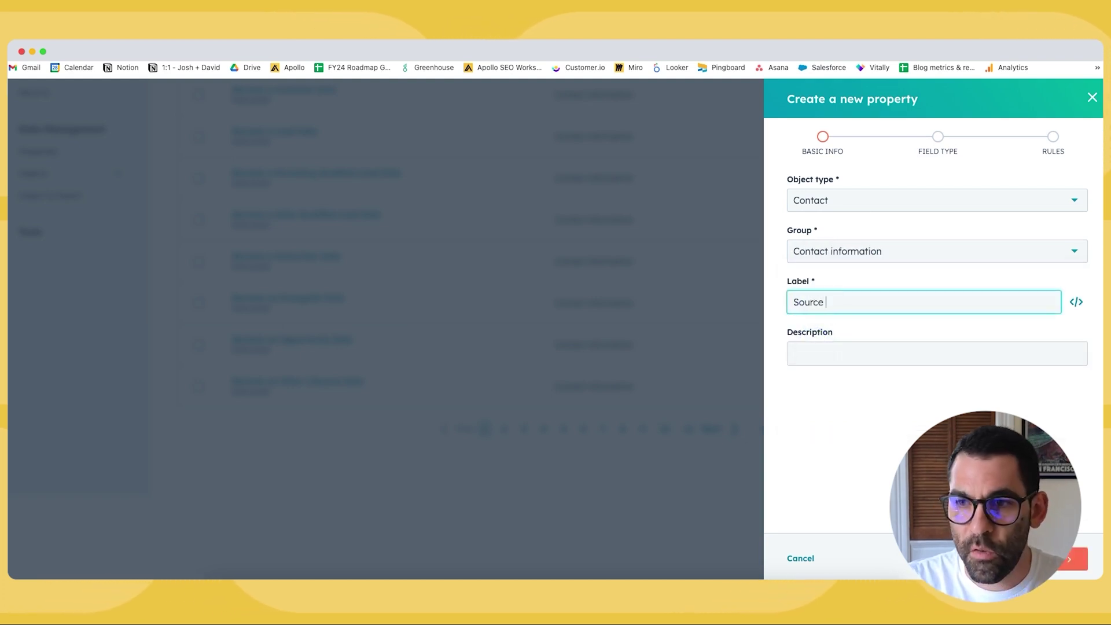
left_click(823, 358)
type("Wh")
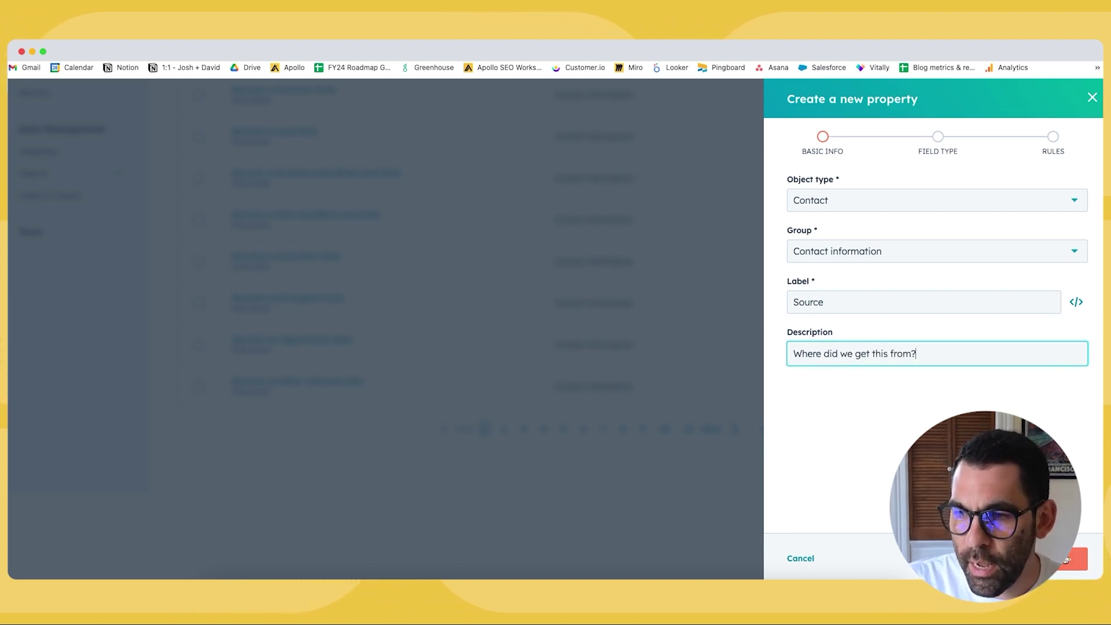
key("Return")
- Make Source a single-line text field and finish creating the property
left_click(881, 229)
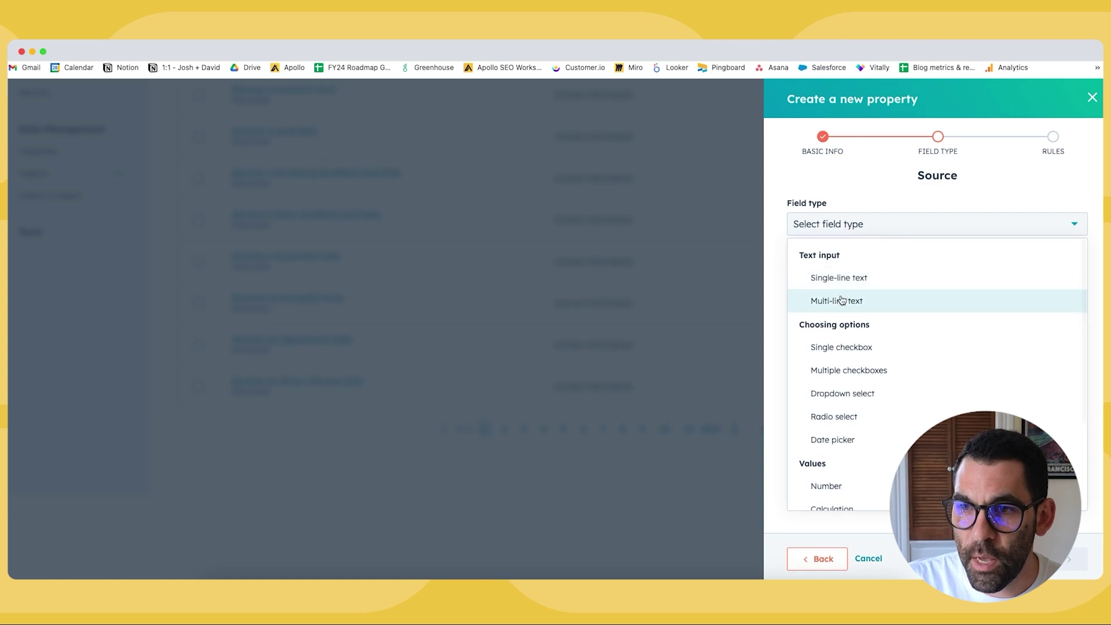
left_click(871, 284)
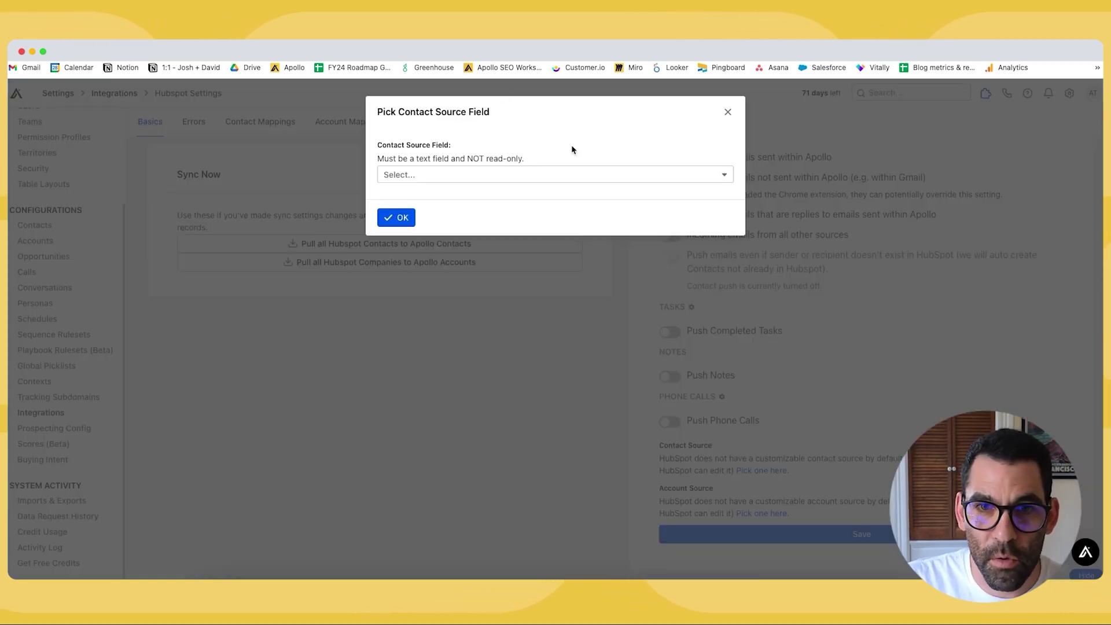
left_click_drag(379, 162, 566, 159)
left_click(566, 159)
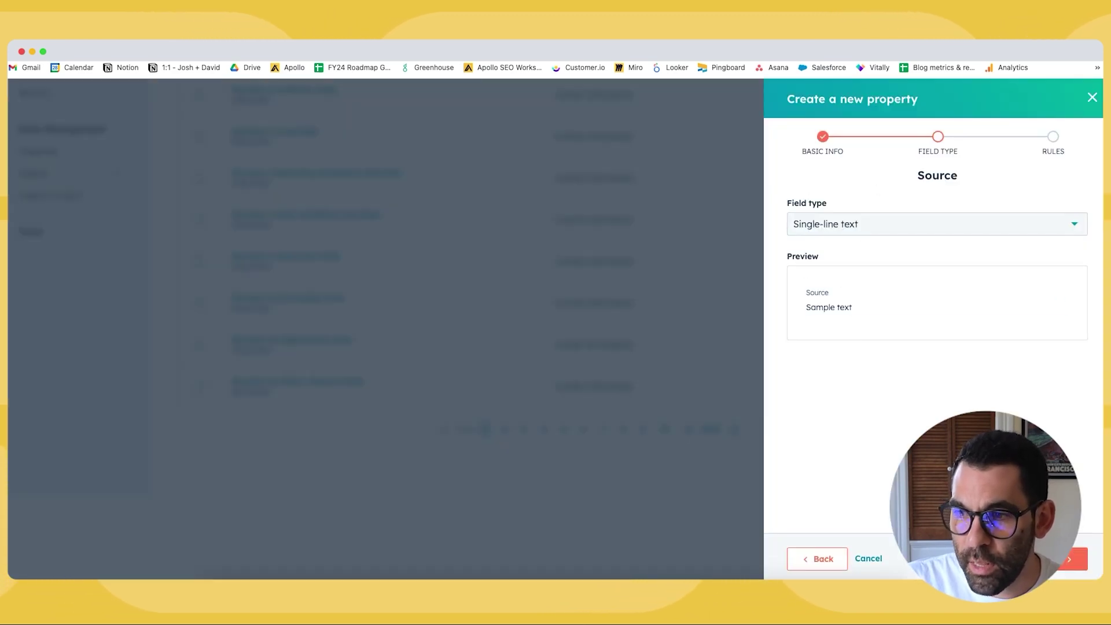
left_click(1063, 566)
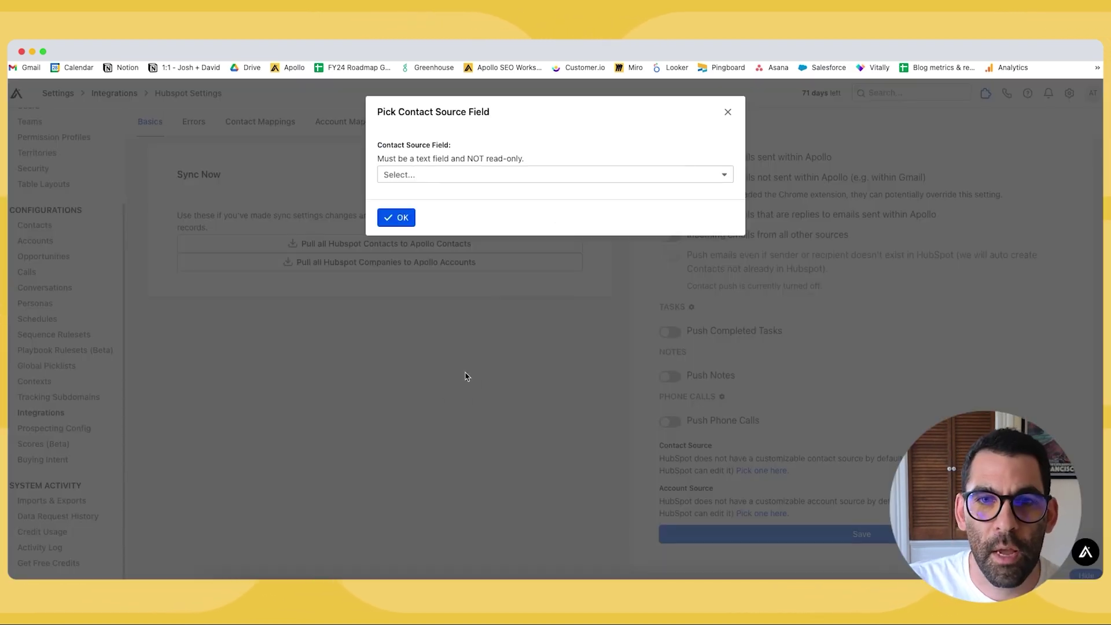
left_click(467, 376)
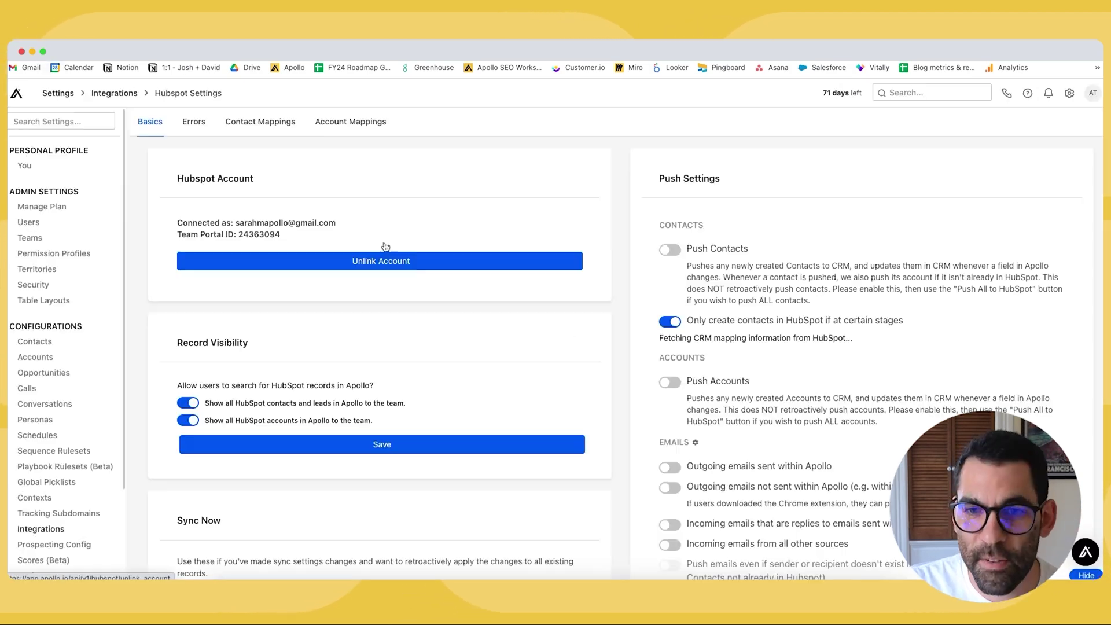
- Set Apollo's Contact Source to push value Apollo into HubSpot's Source field, and save
left_click(769, 471)
left_click(454, 173)
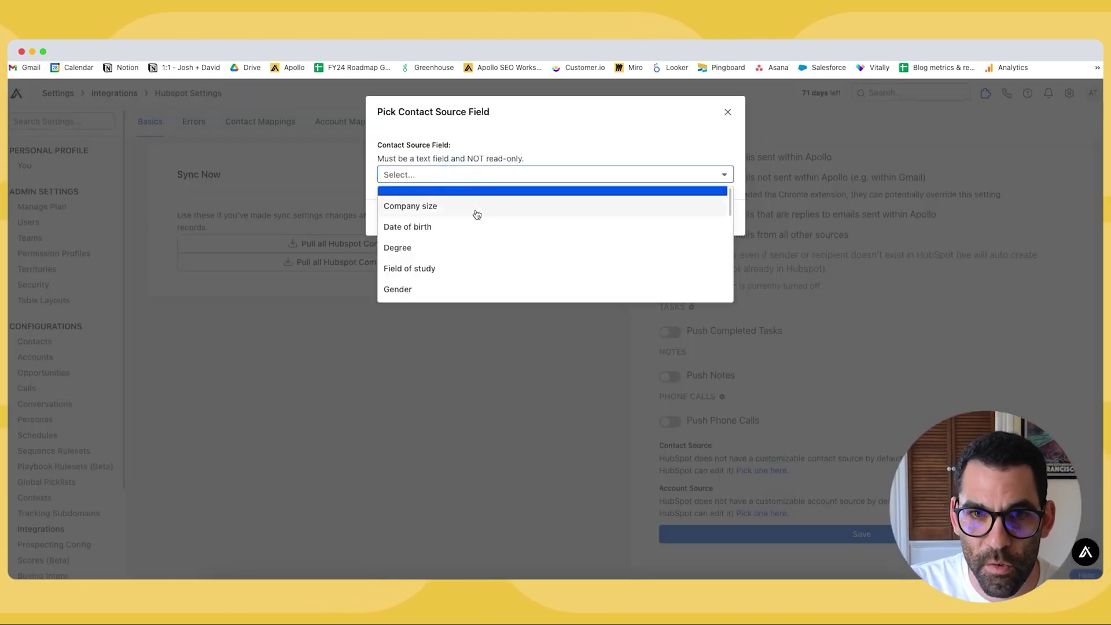
scroll(478, 217, "down", 2)
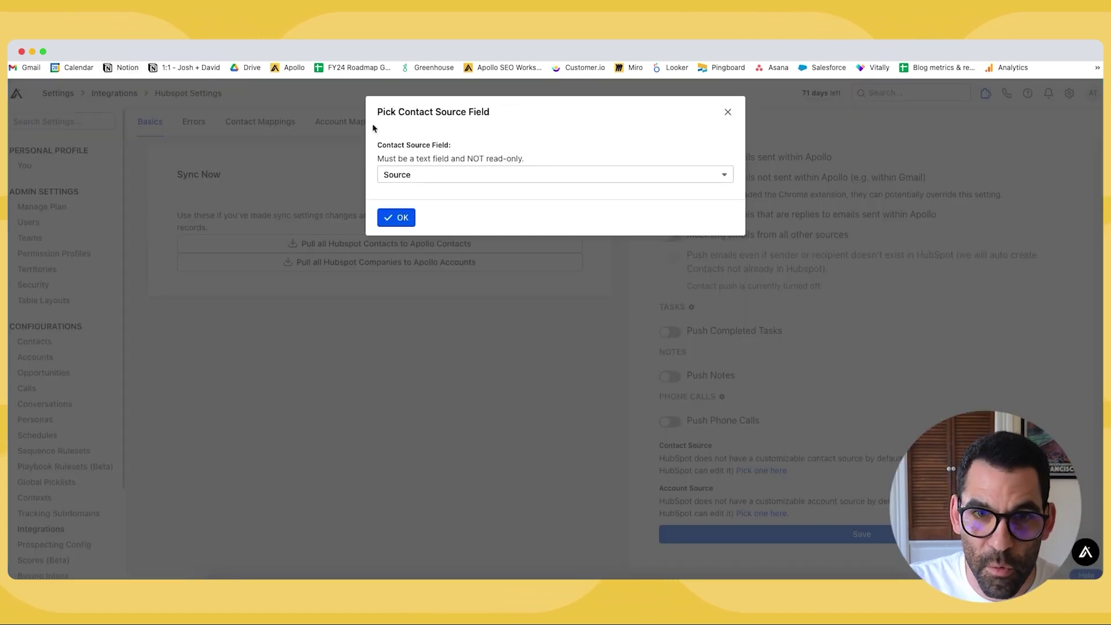
left_click(402, 218)
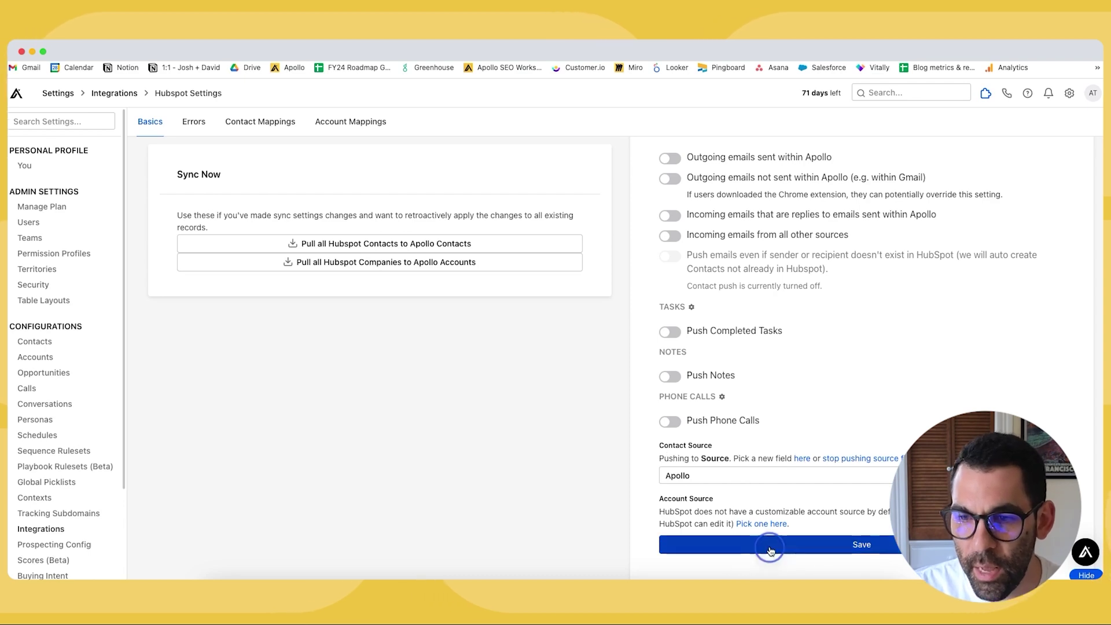
scroll(504, 461, "up", 6)
scroll(502, 461, "down", 6)
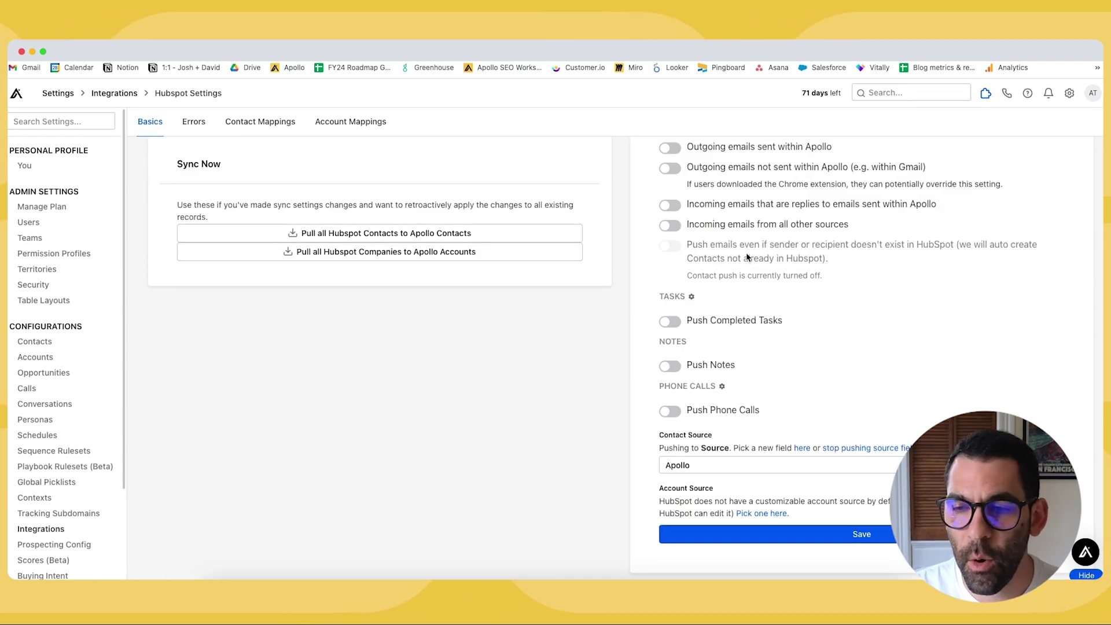
left_click(809, 489)
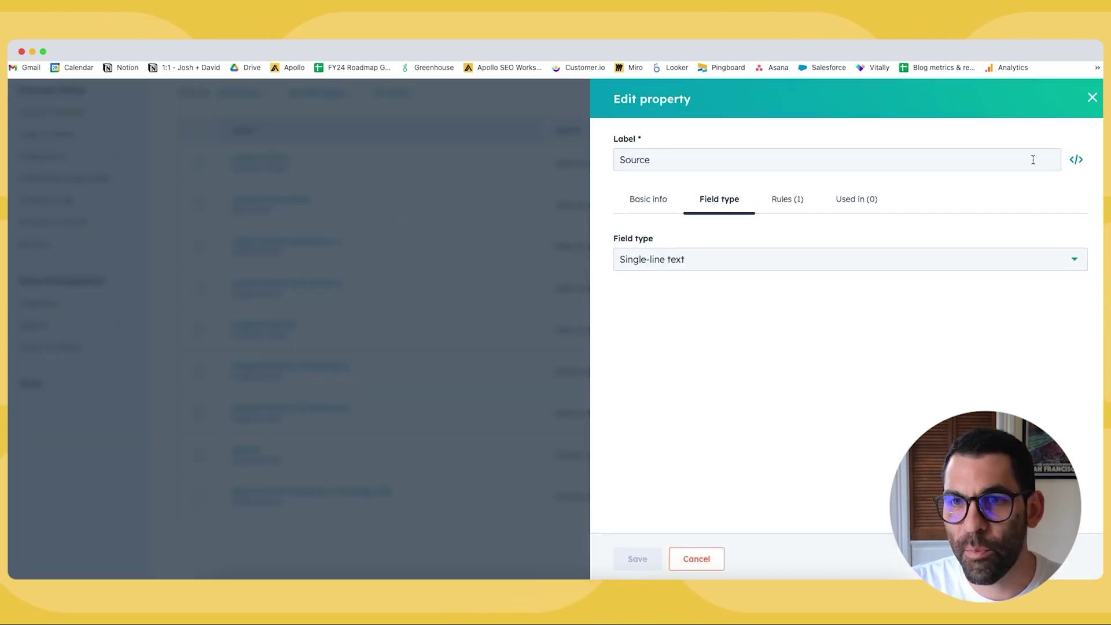
- Close the Source editor, list HubSpot Company properties, then view Apollo's default contact mappings
left_click(1092, 97)
scroll(310, 144, "up", 4)
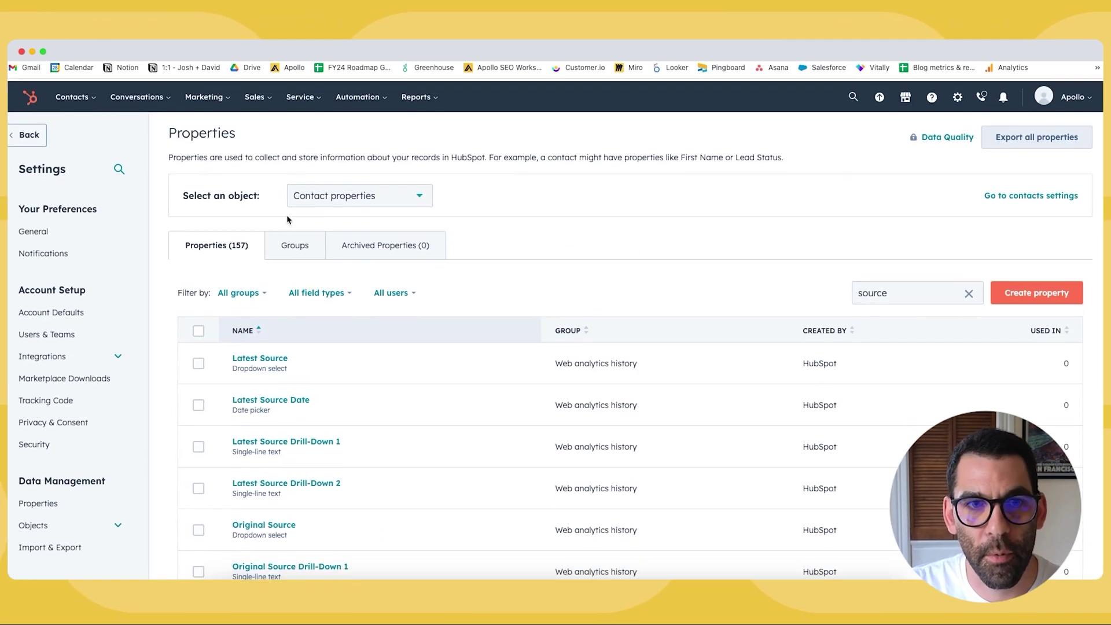
left_click(342, 196)
left_click(346, 225)
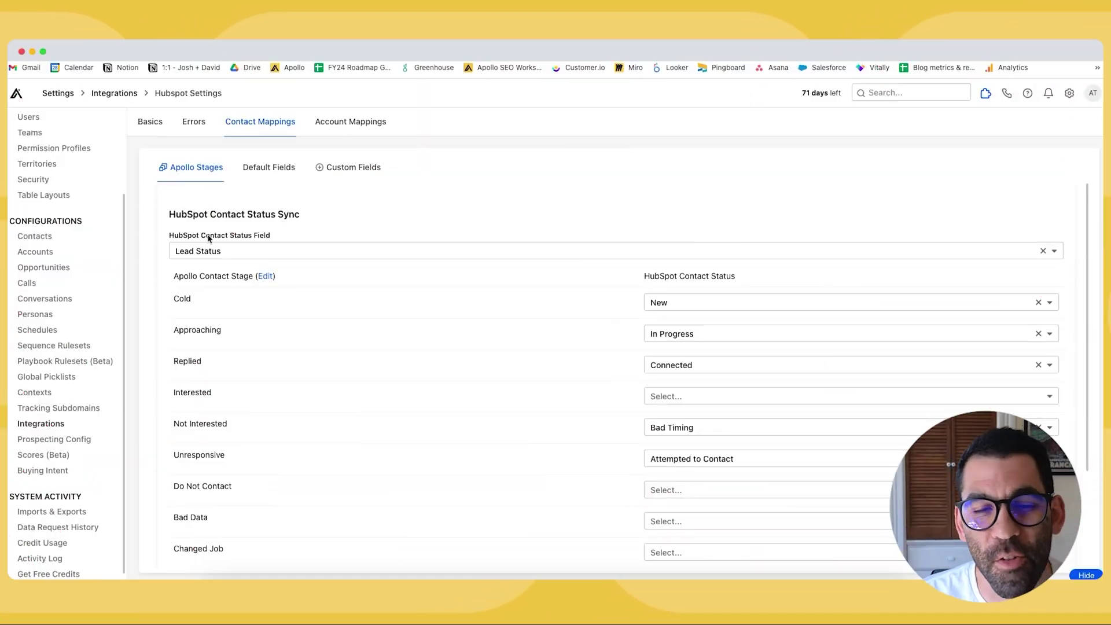
left_click(260, 166)
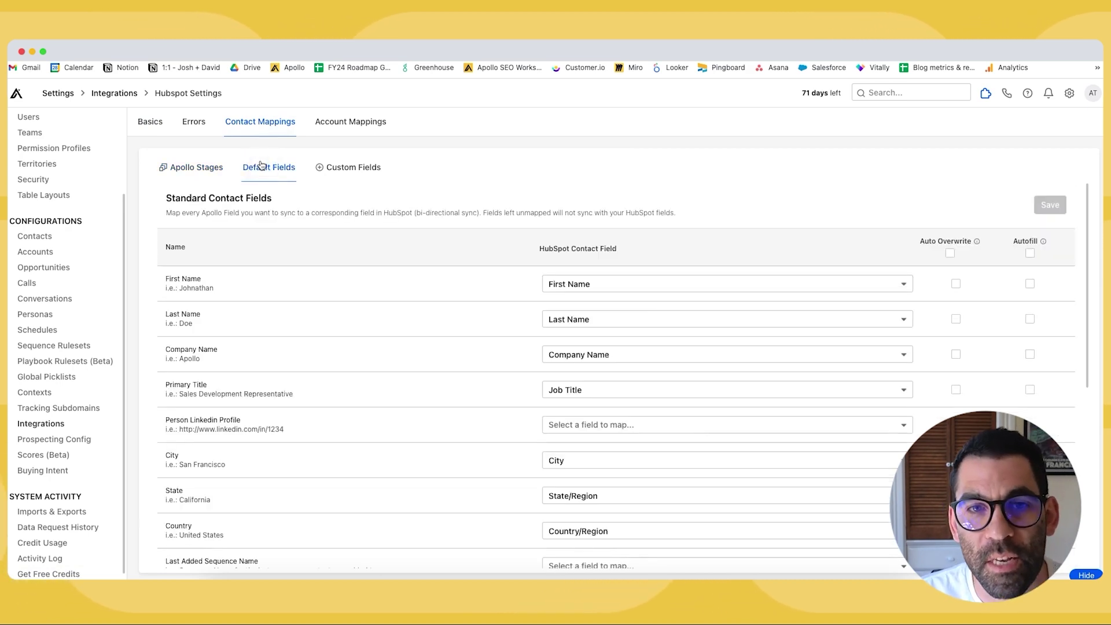
left_click(345, 167)
left_click(264, 169)
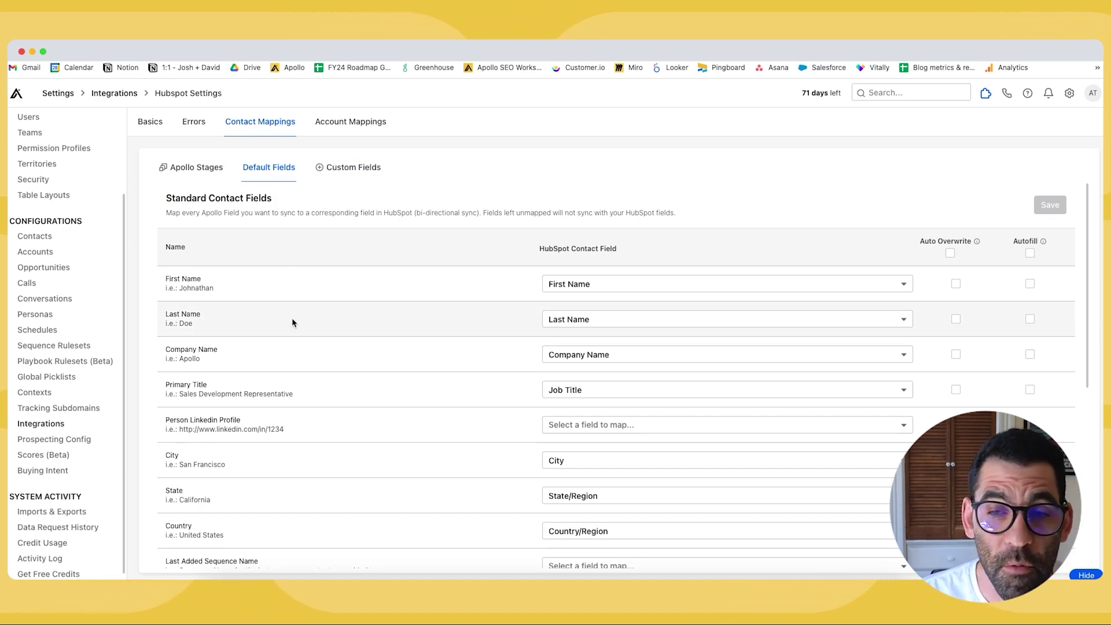
scroll(347, 313, "down", 2)
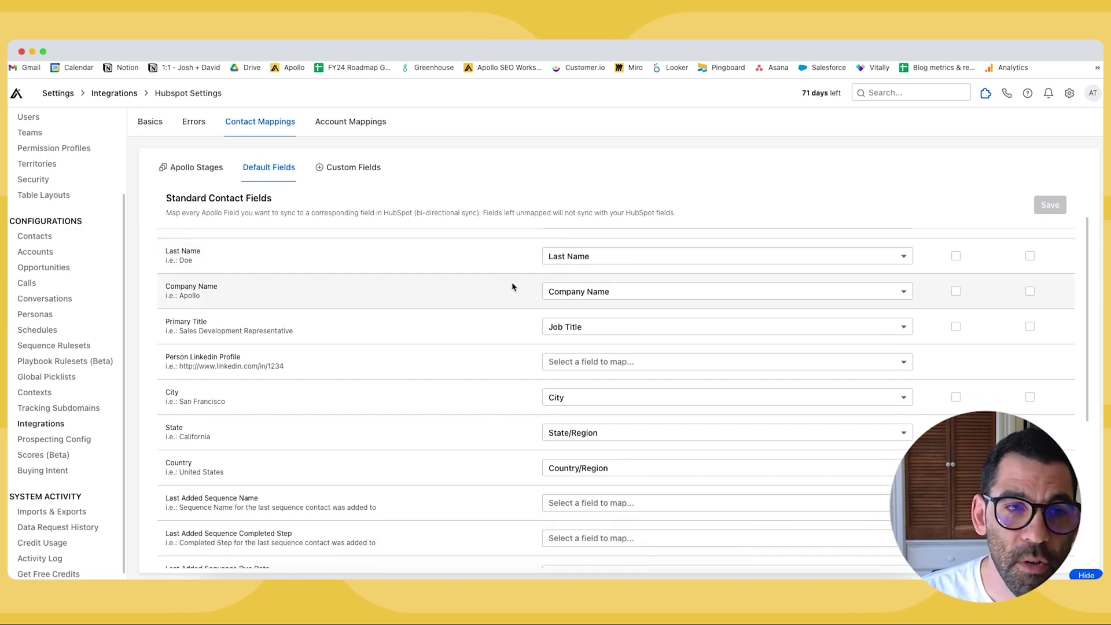
scroll(405, 304, "up", 2)
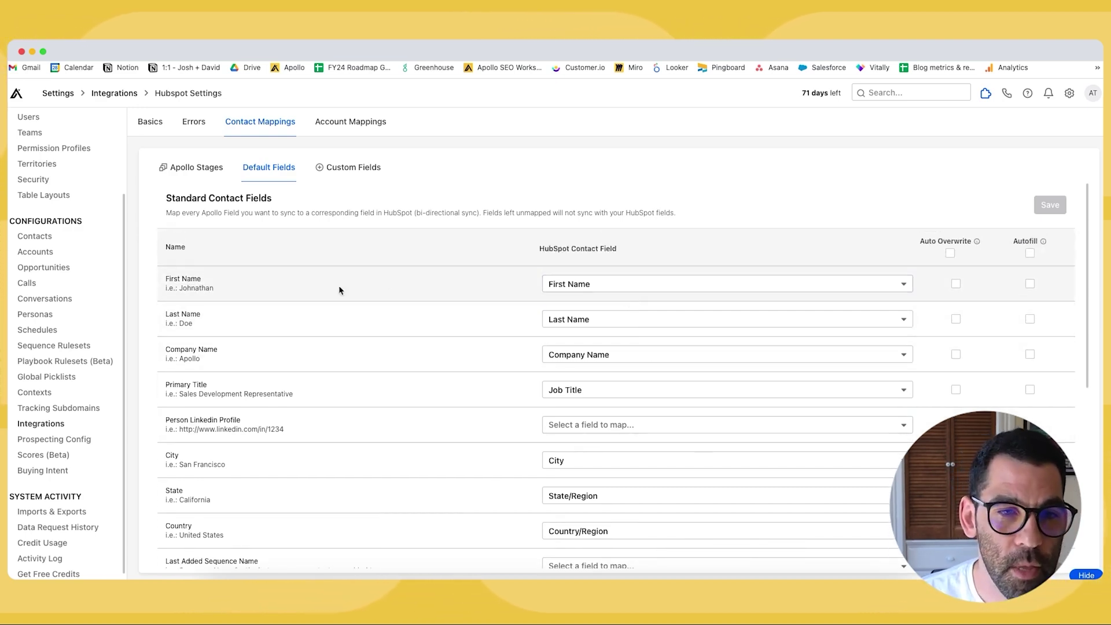
scroll(293, 293, "down", 1)
scroll(289, 292, "up", 1)
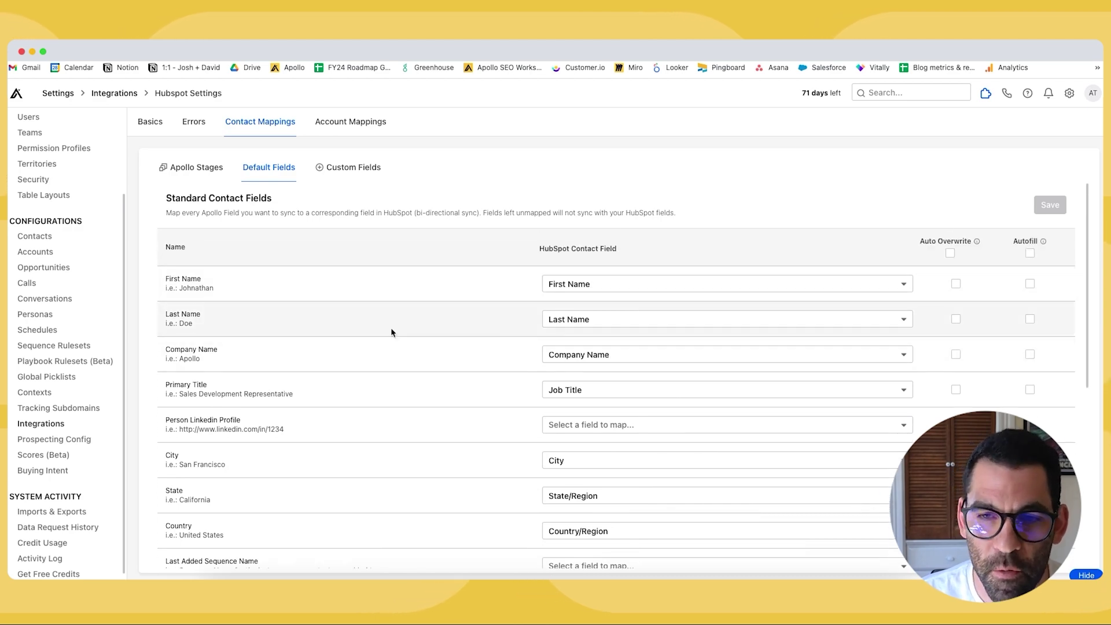
scroll(309, 368, "down", 2)
scroll(309, 368, "down", 5)
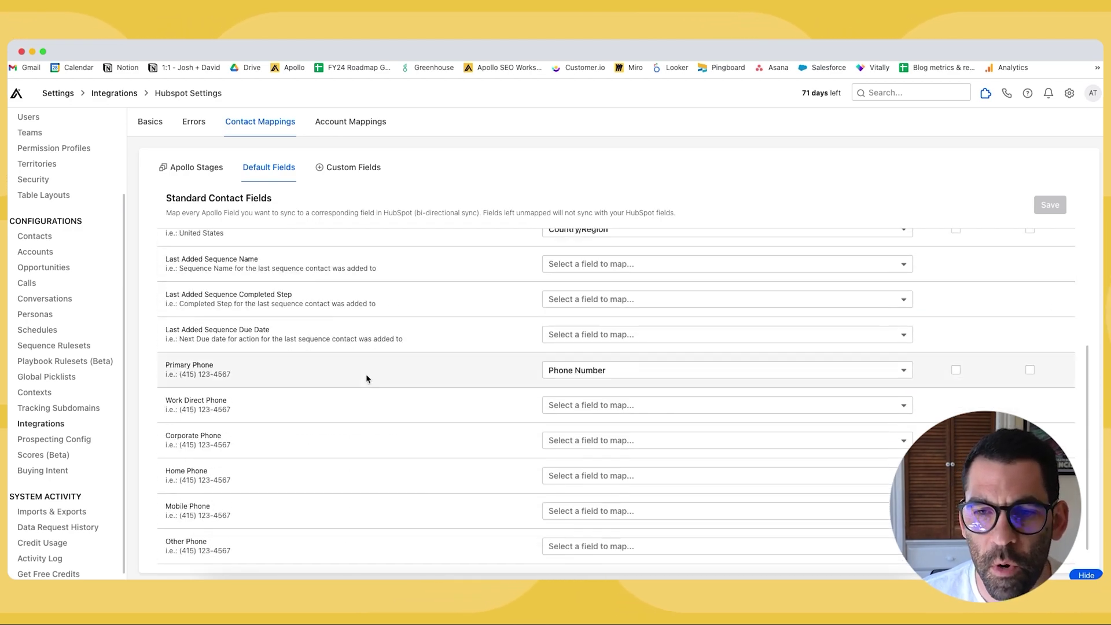
scroll(367, 377, "up", 6)
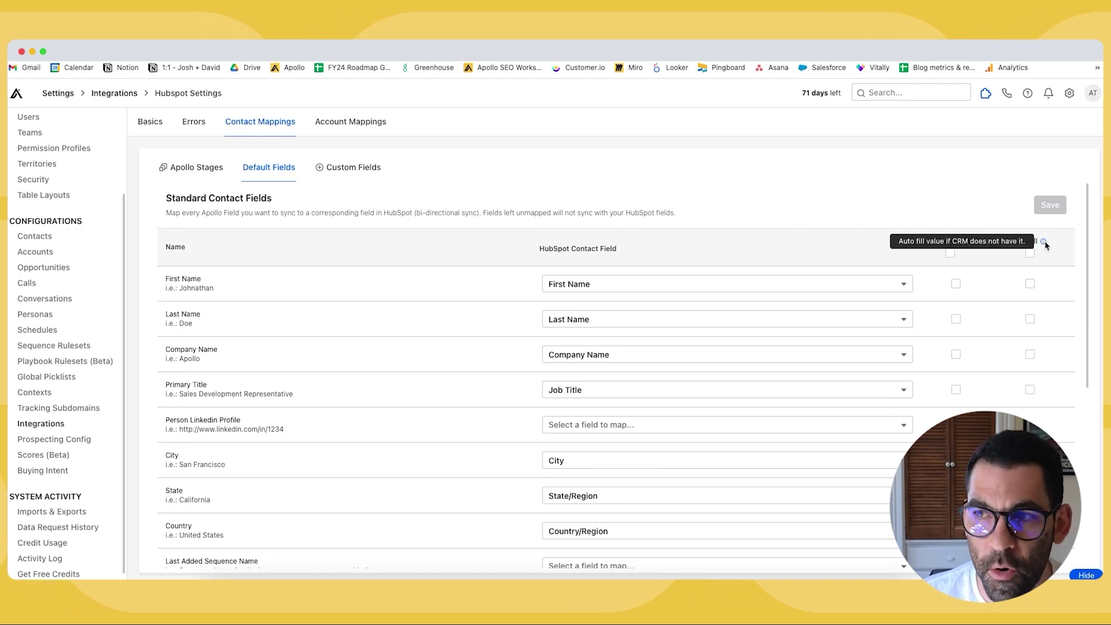
mouse_move(977, 243)
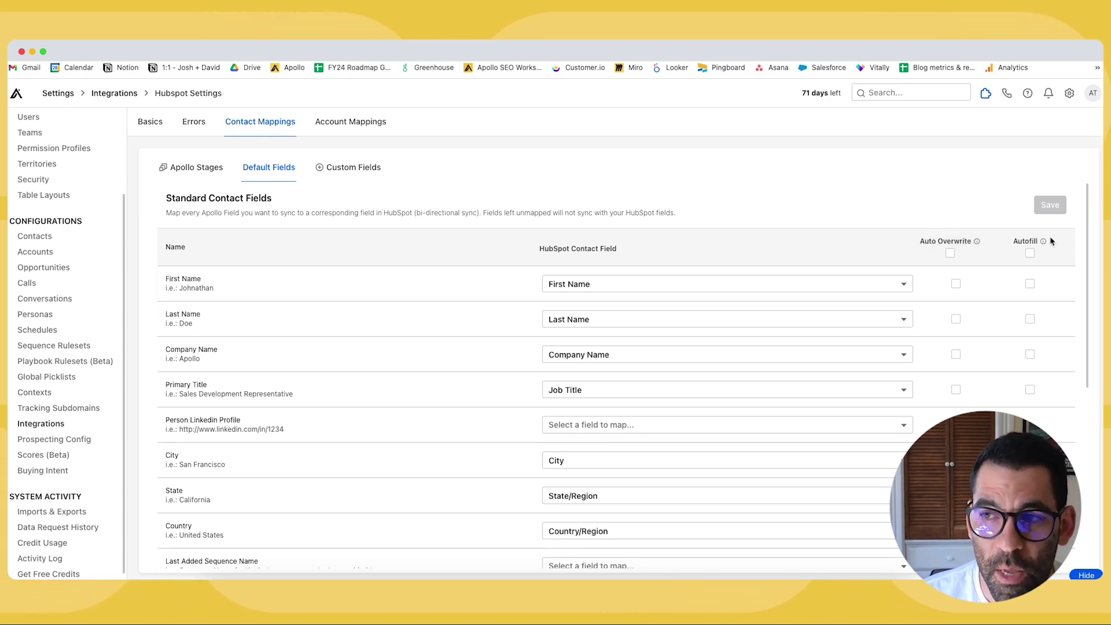
mouse_move(1044, 242)
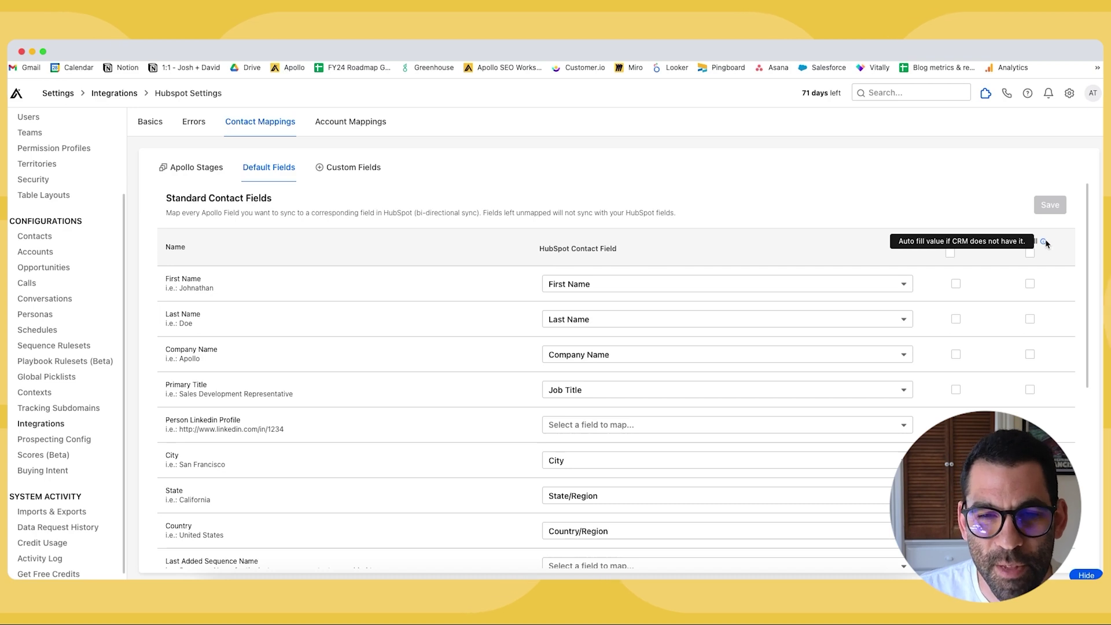
scroll(702, 315, "down", 5)
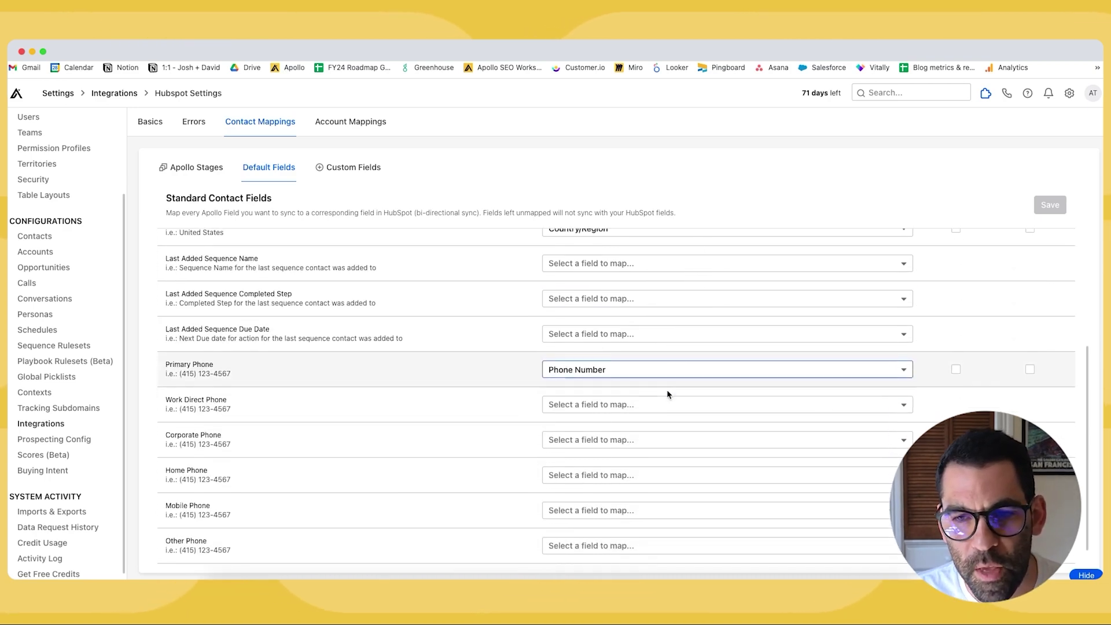
scroll(590, 376, "down", 1)
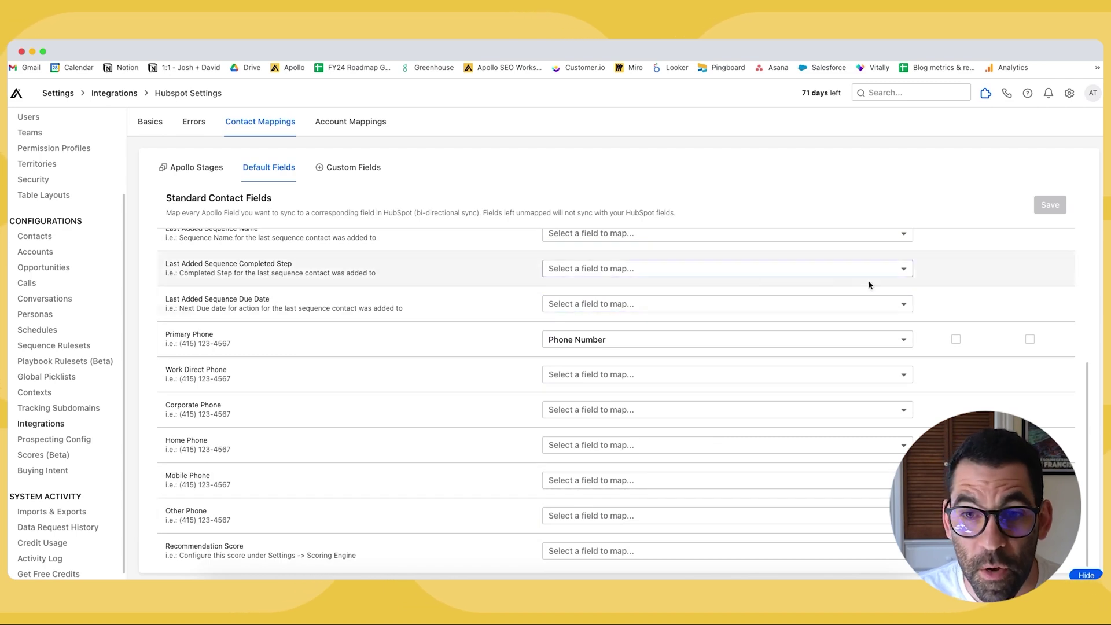
- Show the Custom Fields contact mappings, where Lead Source maps to Latest Source
left_click(350, 173)
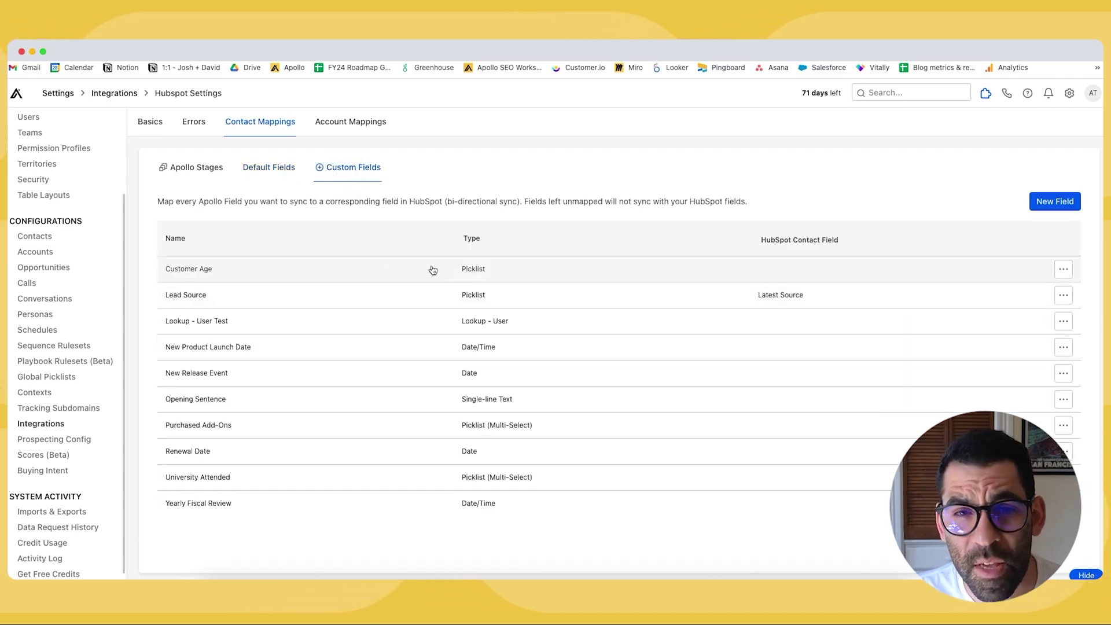